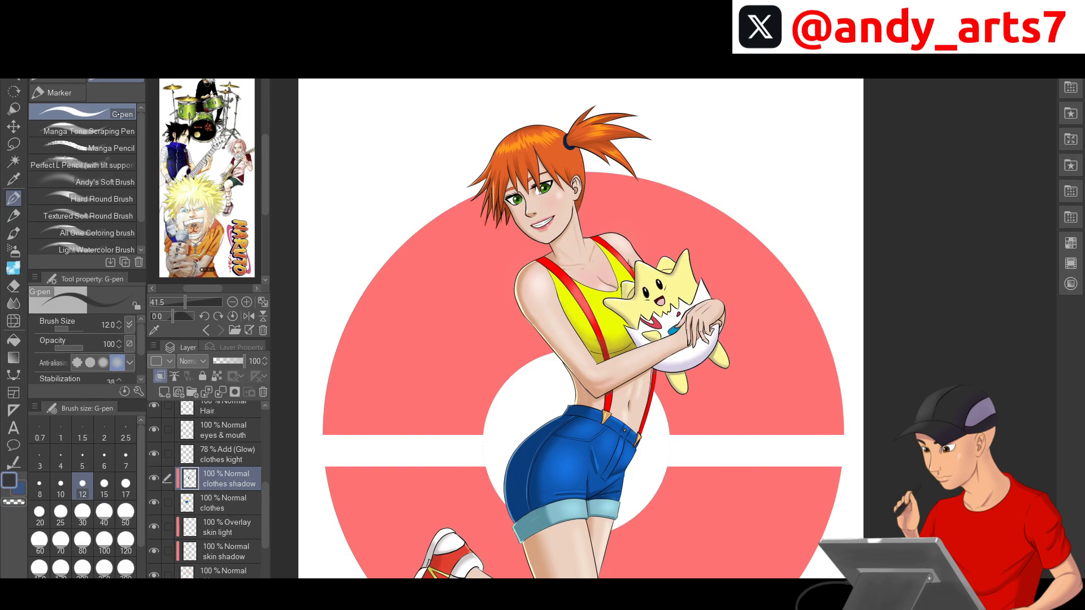
Examine the character's denim shorts up close and within the full illustration
{"action": "scroll", "coordinate": [622, 368], "scroll_direction": "down", "scroll_amount": 1}
{"action": "scroll", "coordinate": [627, 418], "scroll_direction": "up", "scroll_amount": 5}
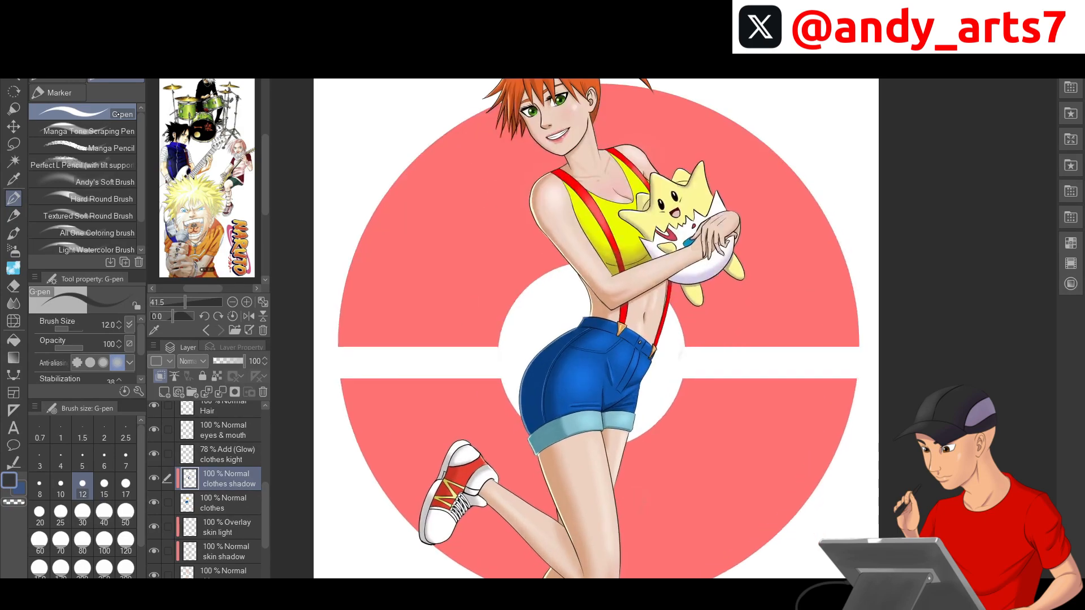
{"action": "scroll", "coordinate": [622, 339], "scroll_direction": "down", "scroll_amount": 4}
{"action": "scroll", "coordinate": [565, 340], "scroll_direction": "up", "scroll_amount": 5}
{"action": "scroll", "coordinate": [565, 339], "scroll_direction": "down", "scroll_amount": 3}
{"action": "scroll", "coordinate": [565, 339], "scroll_direction": "up", "scroll_amount": 3}
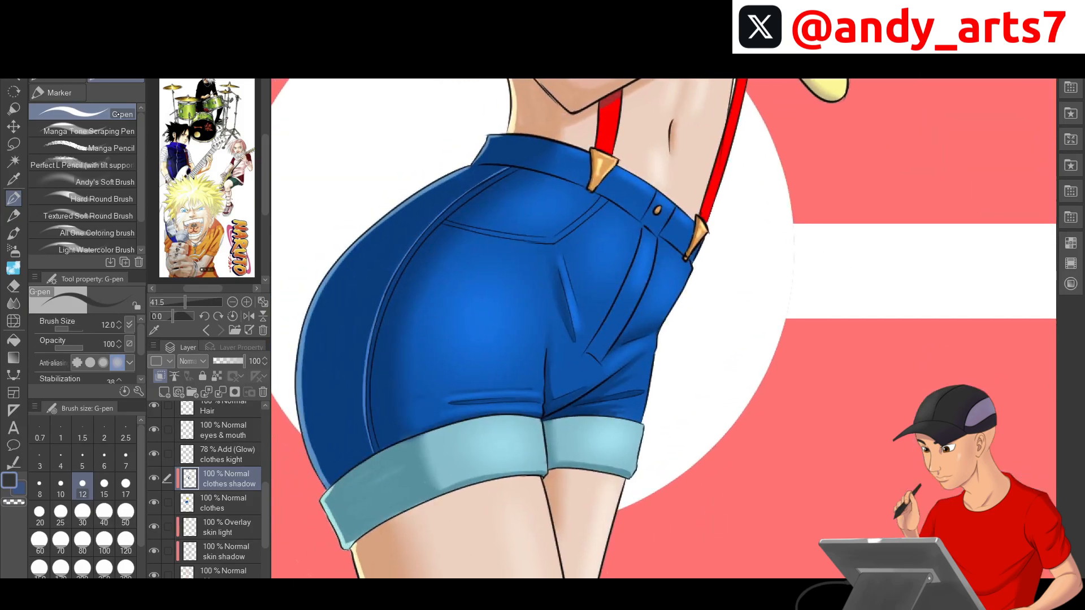
{"action": "scroll", "coordinate": [565, 339], "scroll_direction": "down", "scroll_amount": 3}
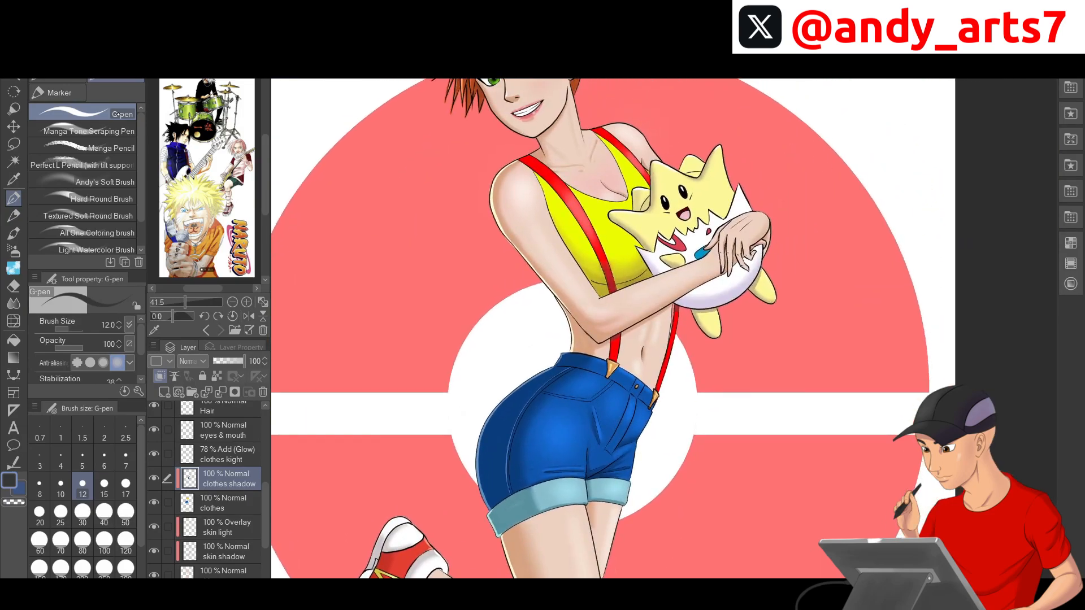
{"action": "scroll", "coordinate": [565, 339], "scroll_direction": "down", "scroll_amount": 3}
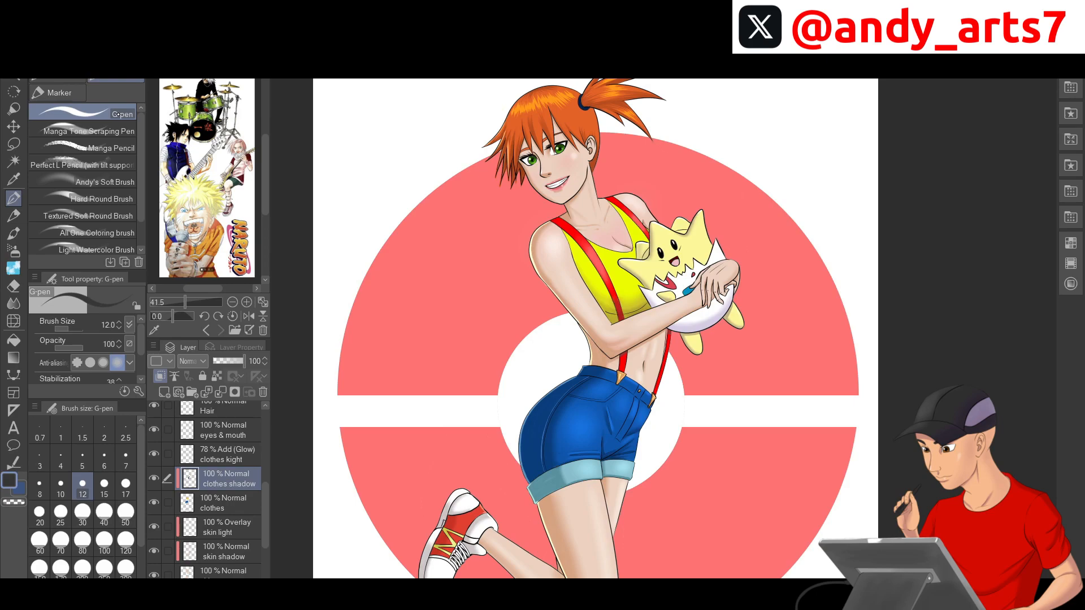
Select the clothes layer and pick a coarse woven fabric texture from the downloaded materials in the material library
{"action": "left_click", "coordinate": [236, 500]}
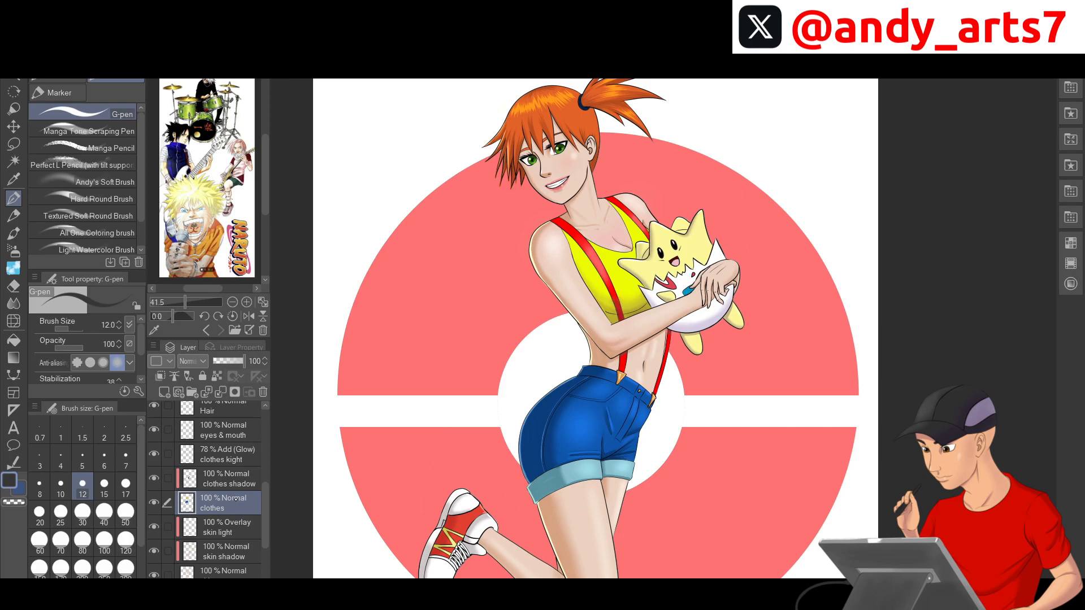
{"action": "scroll", "coordinate": [679, 339], "scroll_direction": "down", "scroll_amount": 1}
{"action": "scroll", "coordinate": [627, 441], "scroll_direction": "up", "scroll_amount": 4}
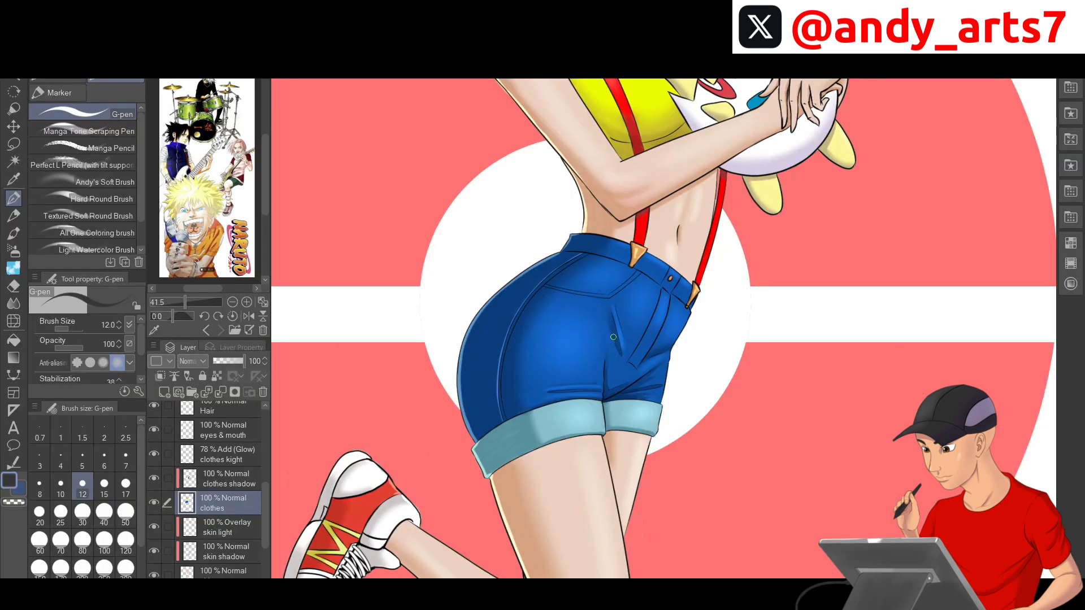
{"action": "left_click", "coordinate": [1071, 88]}
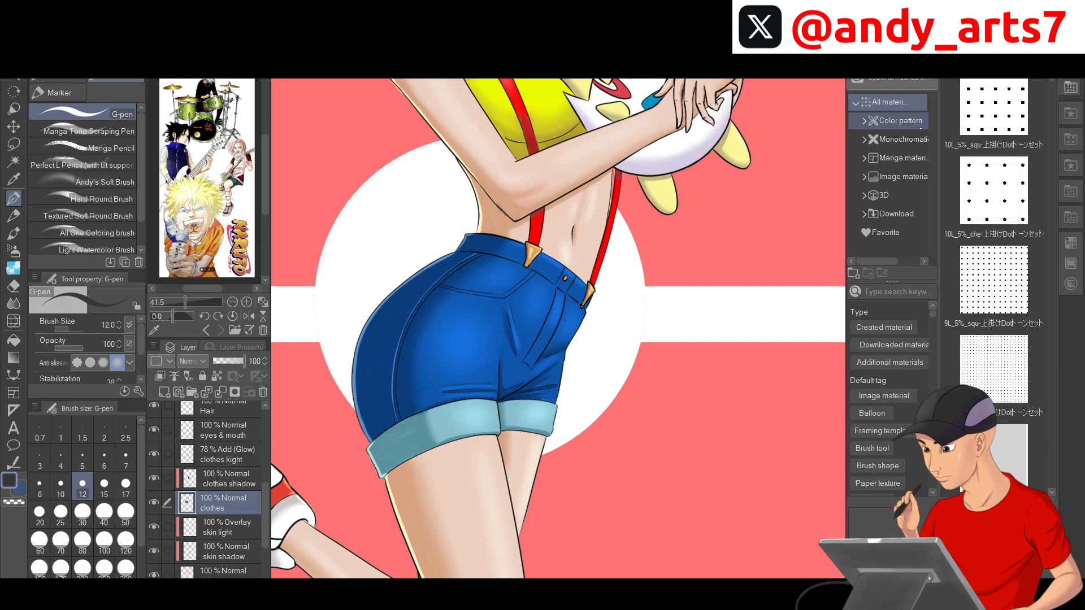
{"action": "left_click", "coordinate": [913, 158]}
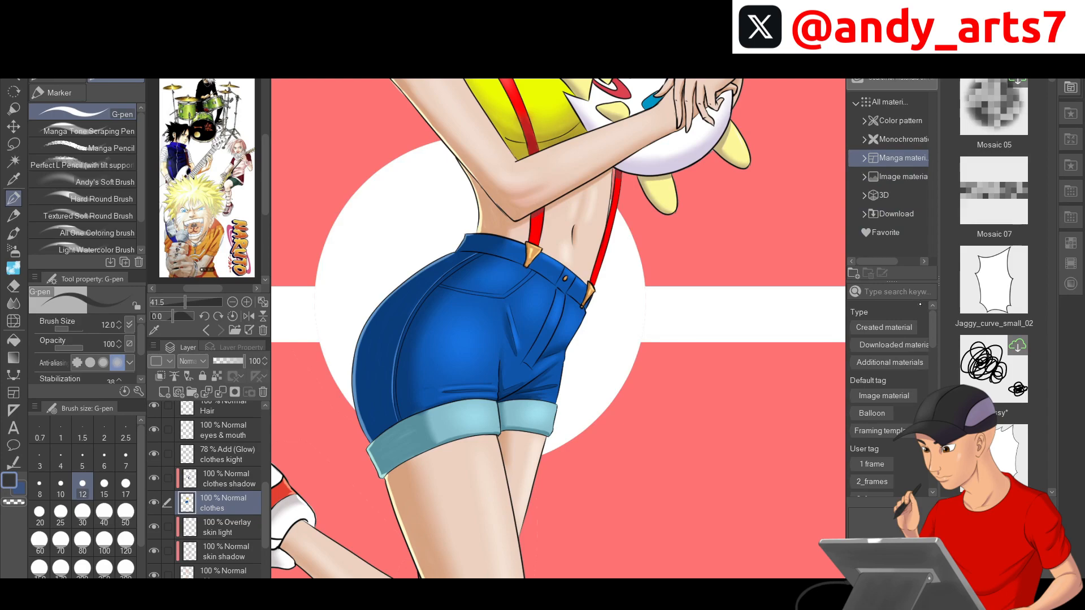
{"action": "left_click", "coordinate": [903, 177]}
{"action": "left_click", "coordinate": [1017, 146]}
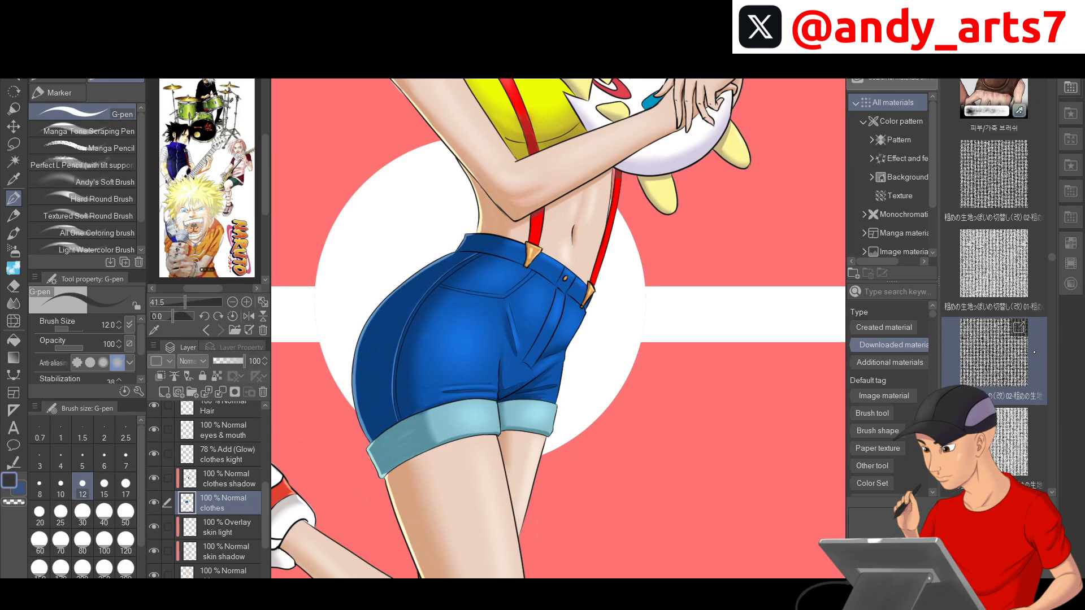
On the Line Art layer, select the main front panel of the shorts with the wand tool, referring to the editing layer only
{"action": "scroll", "coordinate": [558, 328], "scroll_direction": "down", "scroll_amount": 2}
{"action": "scroll", "coordinate": [559, 328], "scroll_direction": "up", "scroll_amount": 2}
{"action": "mouse_move", "coordinate": [558, 328]}
{"action": "left_mouse_down"}
{"action": "mouse_move", "coordinate": [580, 325]}
{"action": "mouse_move", "coordinate": [548, 330]}
{"action": "left_mouse_up"}
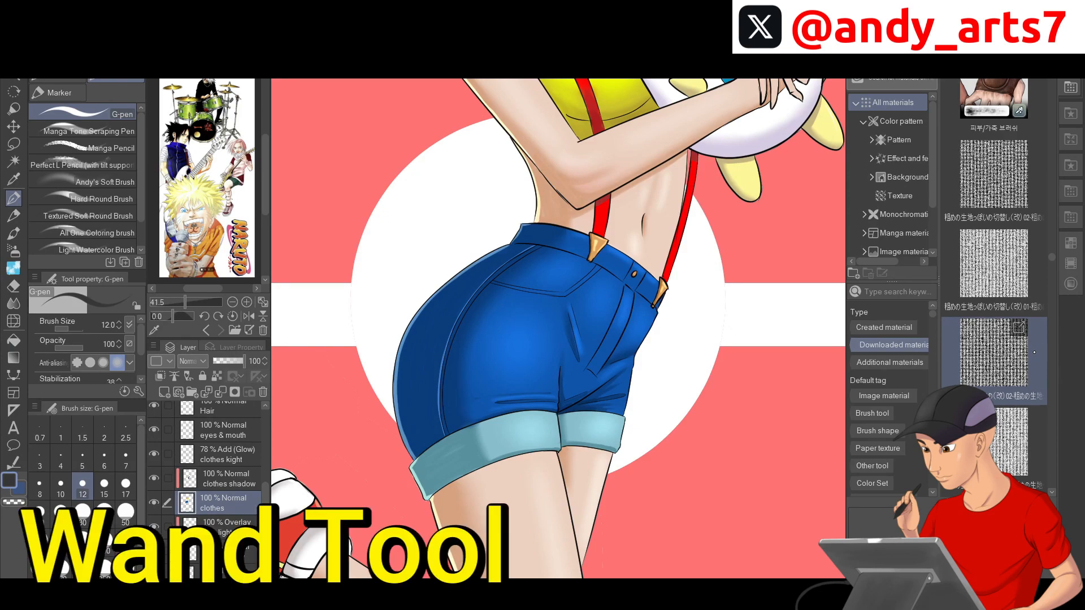
{"action": "key", "text": "w"}
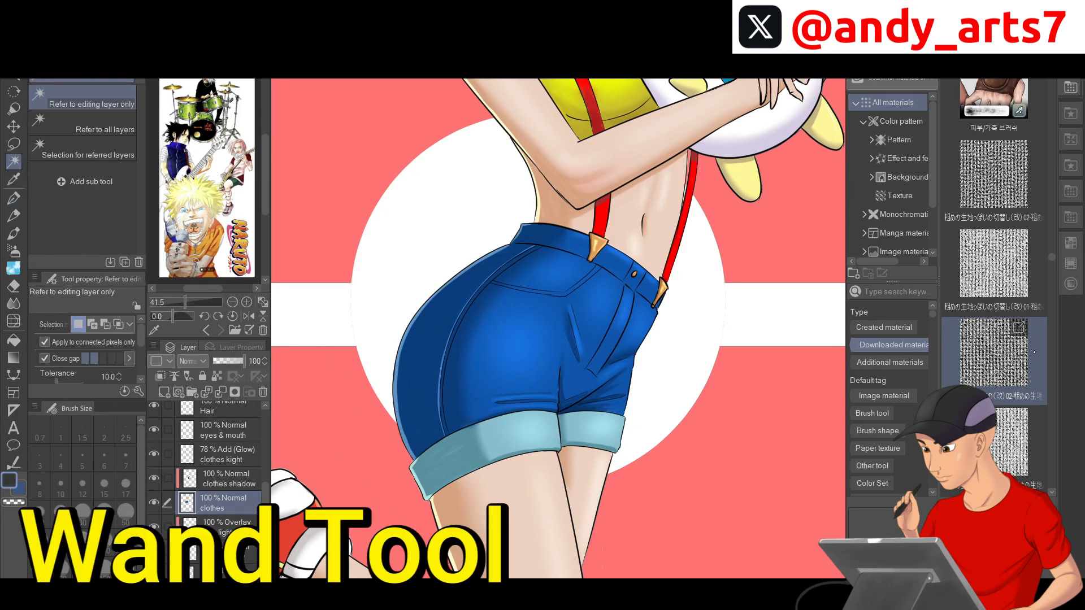
{"action": "scroll", "coordinate": [226, 481], "scroll_direction": "up", "scroll_amount": 10}
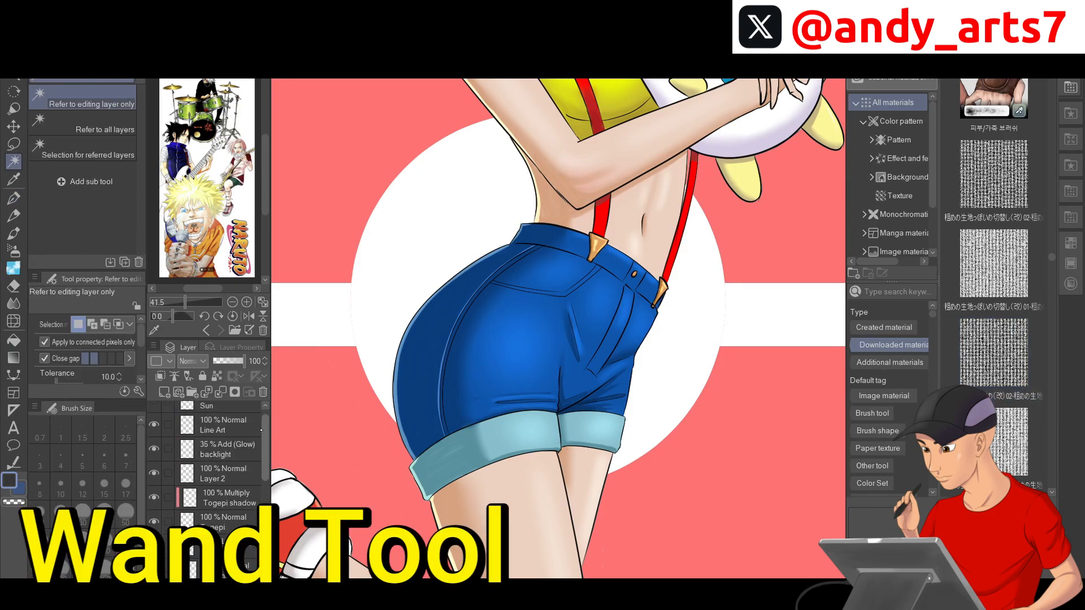
{"action": "left_click", "coordinate": [235, 437]}
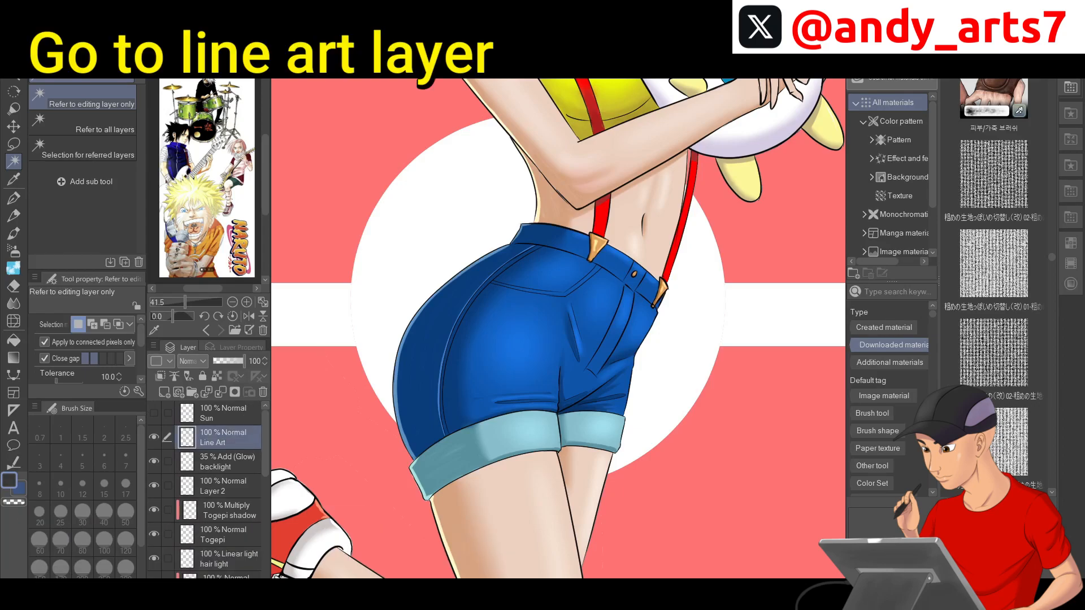
{"action": "left_click", "coordinate": [528, 329]}
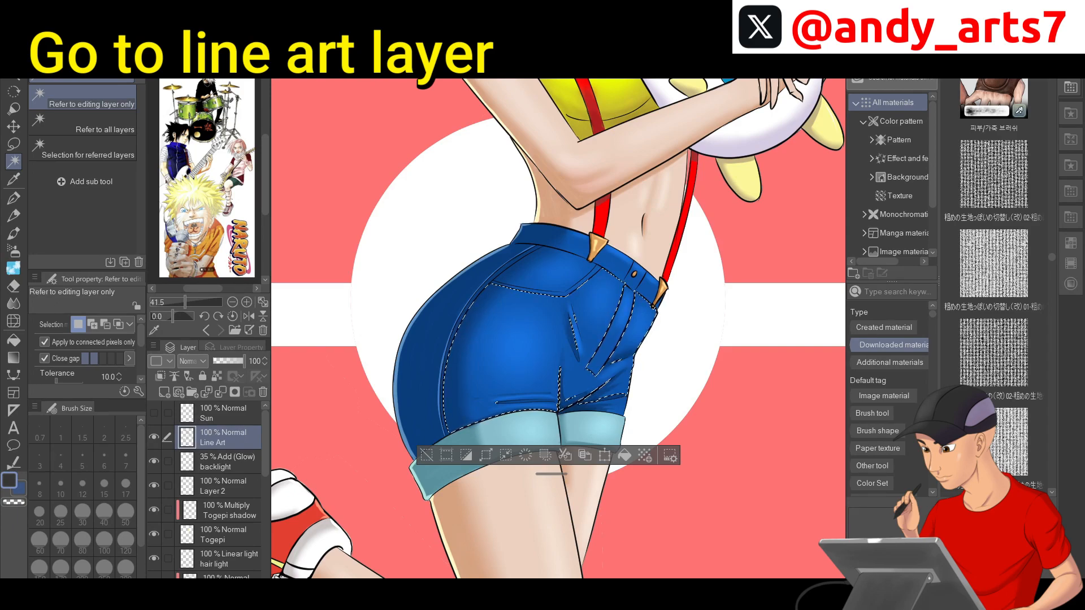
Add the side panel, seam strip, waistband, remaining front areas and both cuffs of the shorts to the selection
{"action": "left_click", "coordinate": [419, 350], "text": "shift"}
{"action": "left_click", "coordinate": [557, 239], "text": "shift"}
{"action": "left_click", "coordinate": [548, 272], "text": "shift"}
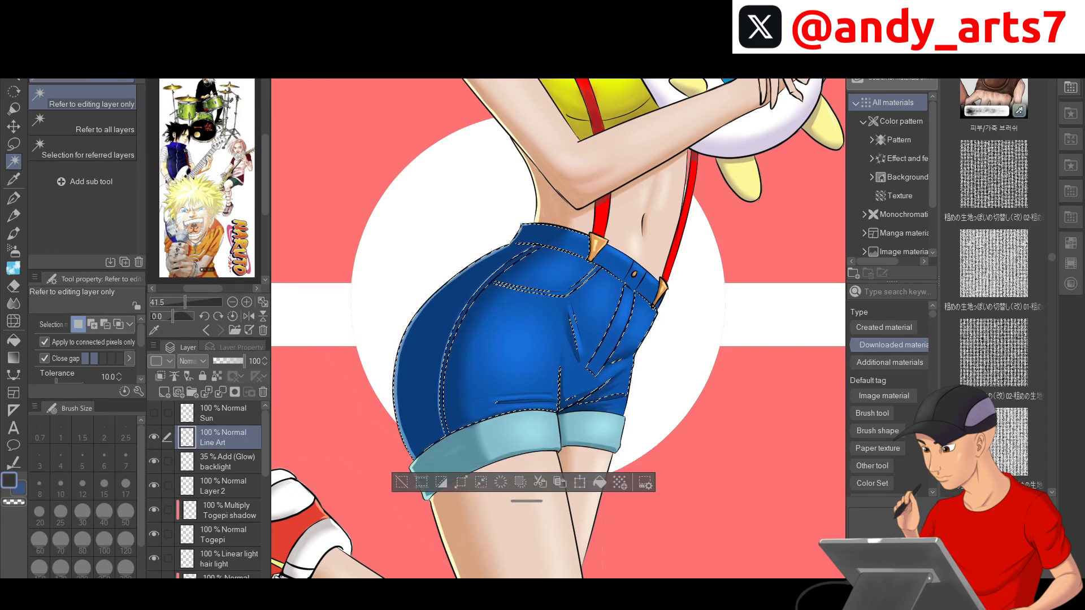
{"action": "left_click", "coordinate": [639, 269], "text": "shift"}
{"action": "left_click", "coordinate": [650, 288], "text": "shift"}
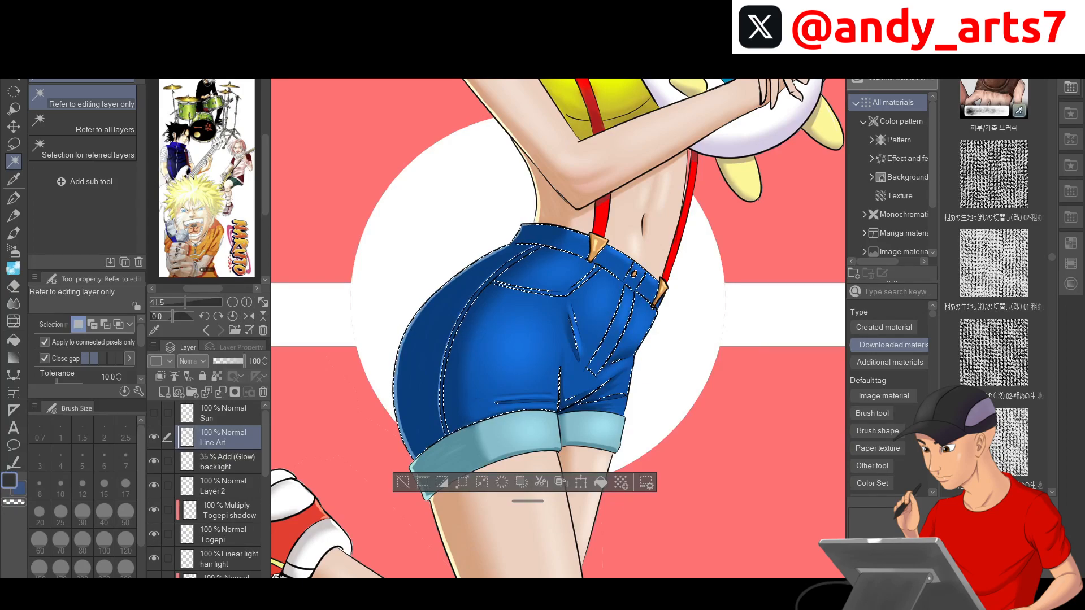
{"action": "left_click", "coordinate": [604, 407], "text": "shift"}
{"action": "left_click", "coordinate": [506, 438], "text": "shift"}
{"action": "left_click", "coordinate": [593, 433], "text": "shift"}
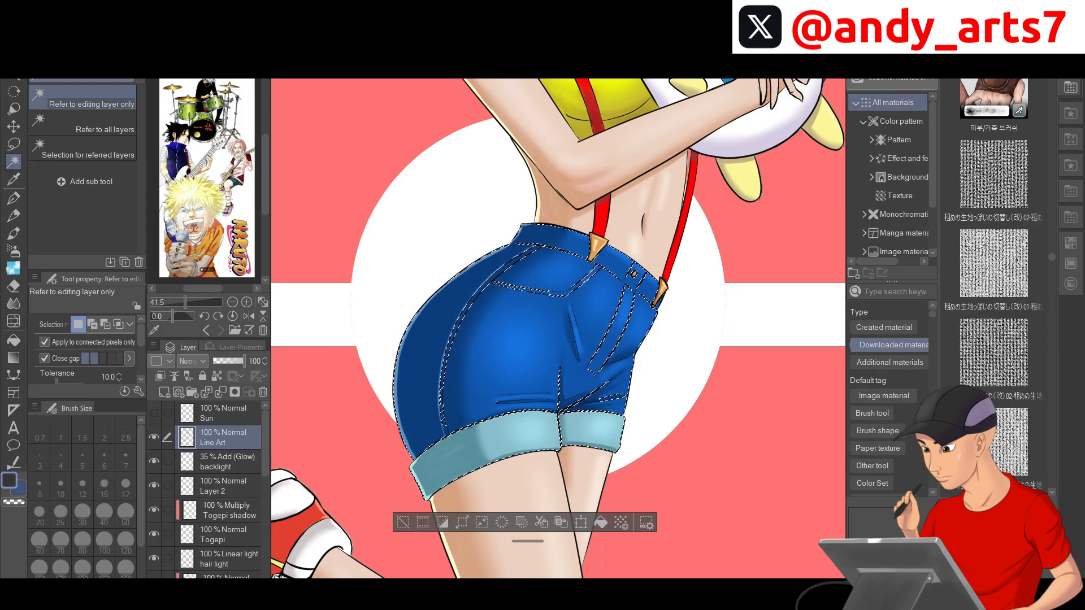
Lasso around the pocket, seam, fly and crease lines to add these unselected gaps inside the shorts to the selection
{"action": "scroll", "coordinate": [585, 296], "scroll_direction": "up", "scroll_amount": 1}
{"action": "scroll", "coordinate": [461, 336], "scroll_direction": "up", "scroll_amount": 1}
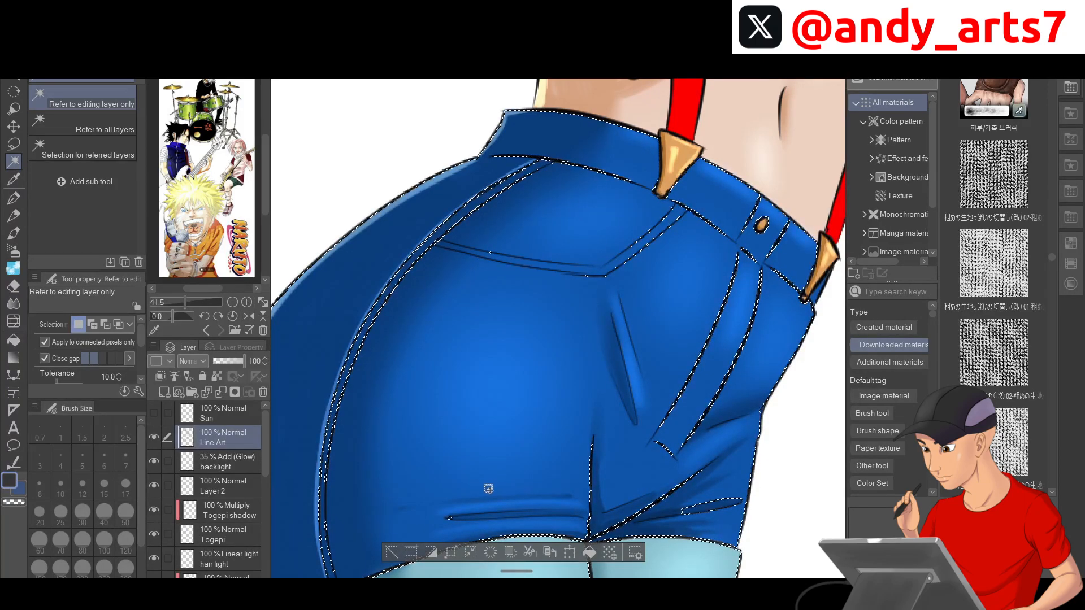
{"action": "key", "text": "m"}
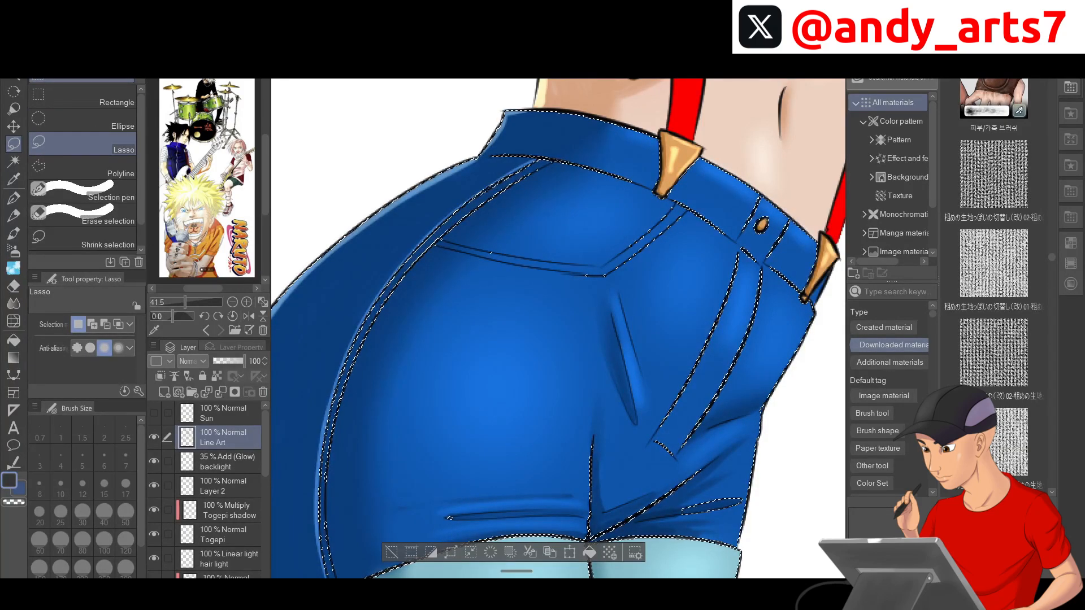
{"action": "scroll", "coordinate": [613, 283], "scroll_direction": "down", "scroll_amount": 1}
{"action": "mouse_move", "coordinate": [515, 150]}
{"action": "left_mouse_down"}
{"action": "mouse_move", "coordinate": [637, 165]}
{"action": "mouse_move", "coordinate": [396, 265]}
{"action": "mouse_move", "coordinate": [338, 480]}
{"action": "mouse_move", "coordinate": [362, 529]}
{"action": "mouse_move", "coordinate": [467, 493]}
{"action": "mouse_move", "coordinate": [540, 450]}
{"action": "mouse_move", "coordinate": [582, 269]}
{"action": "mouse_move", "coordinate": [625, 271]}
{"action": "mouse_move", "coordinate": [705, 250]}
{"action": "left_mouse_up"}
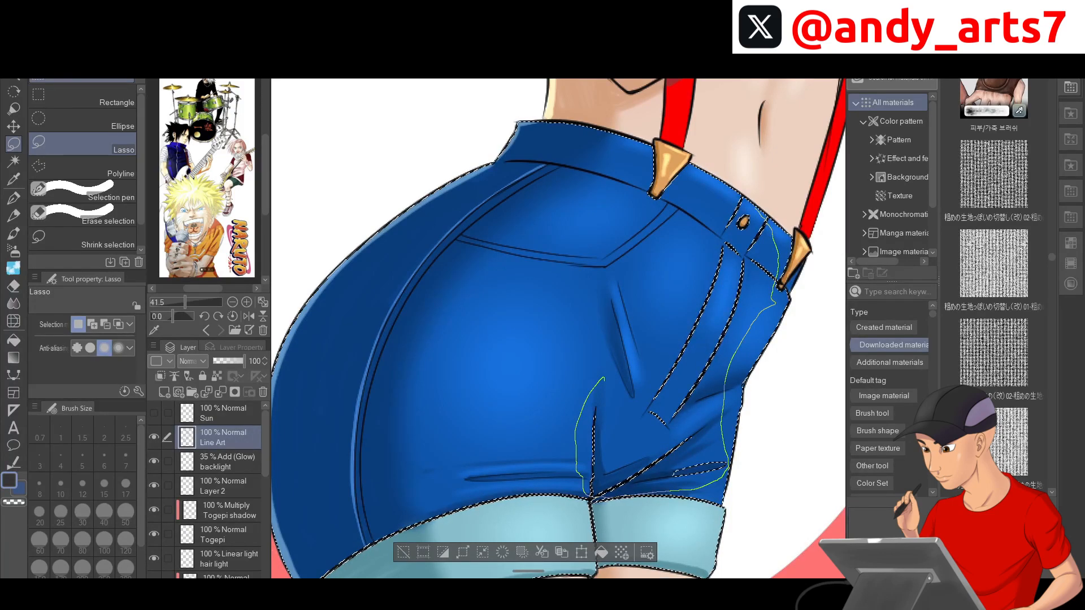
{"action": "left_click_drag", "start_coordinate": [604, 379], "coordinate": [624, 362]}
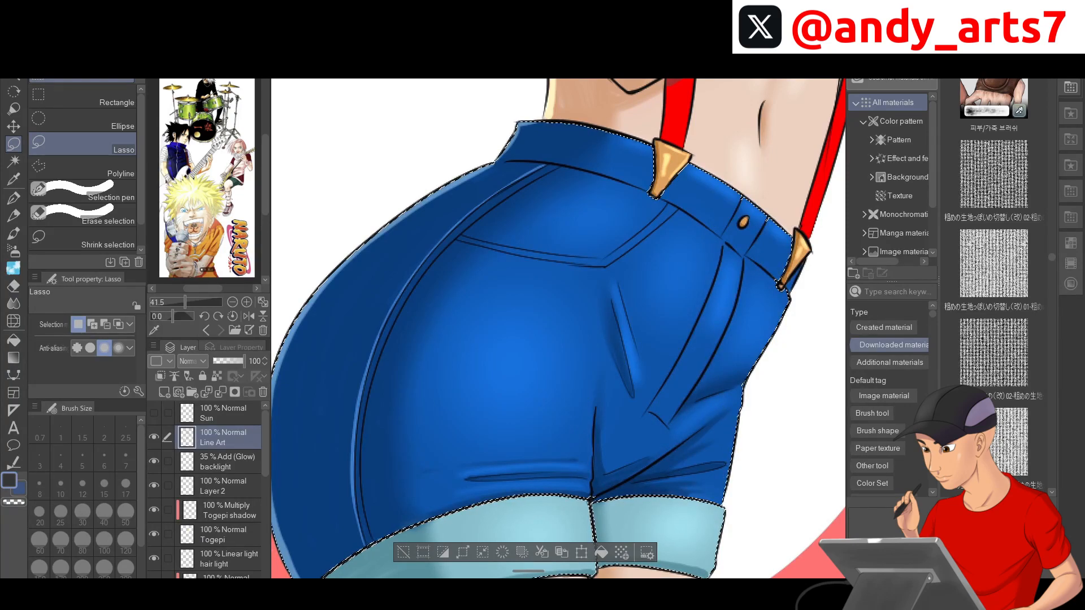
Add the small patch of shorts outside the front suspender clip to the existing selection with the wand tool
{"action": "key", "text": "w"}
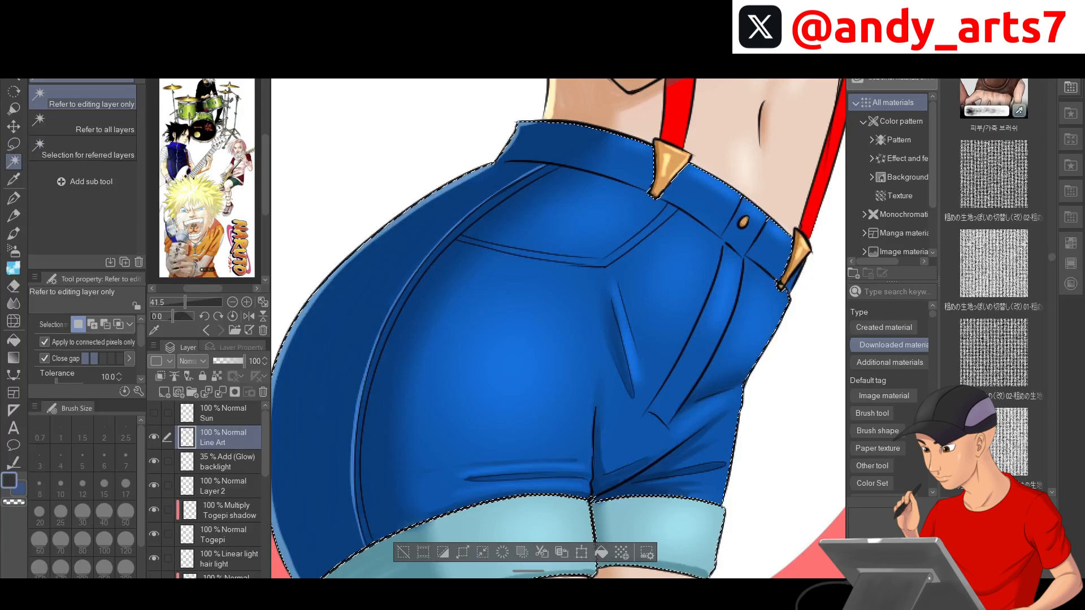
{"action": "left_click", "coordinate": [797, 273]}
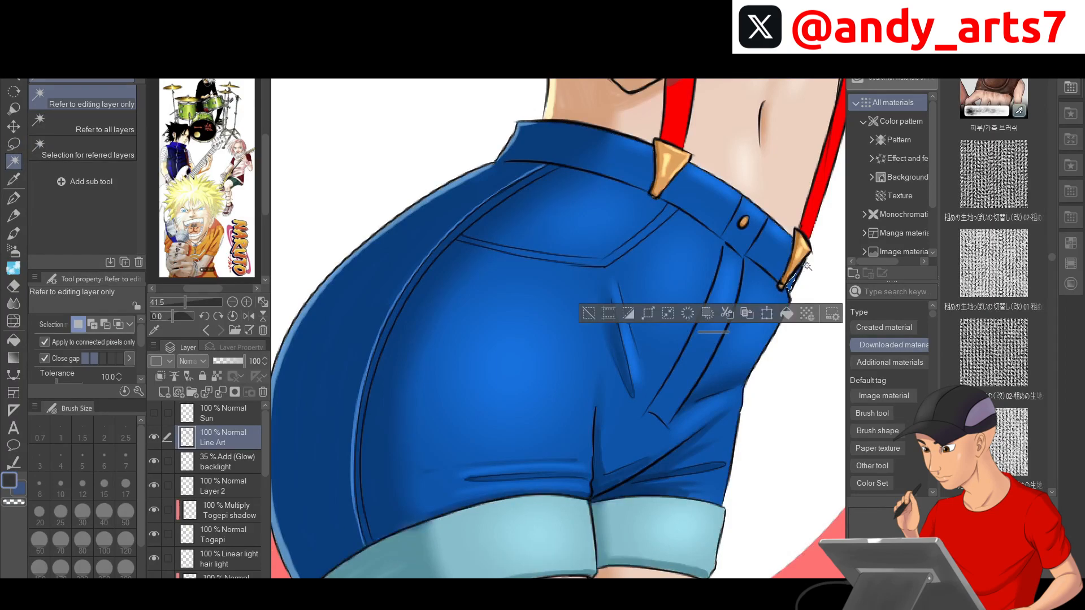
{"action": "left_click", "coordinate": [806, 266]}
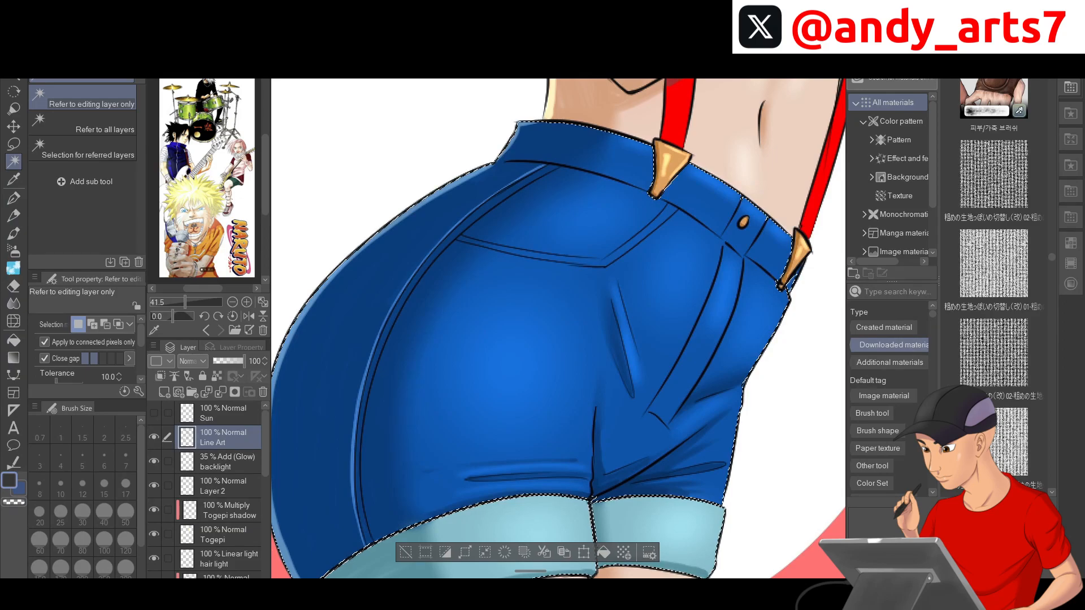
Lasso across the hem and both cuffs to include the lines between the cuffs and the shorts in the selection
{"action": "scroll", "coordinate": [558, 328], "scroll_direction": "down", "scroll_amount": 2}
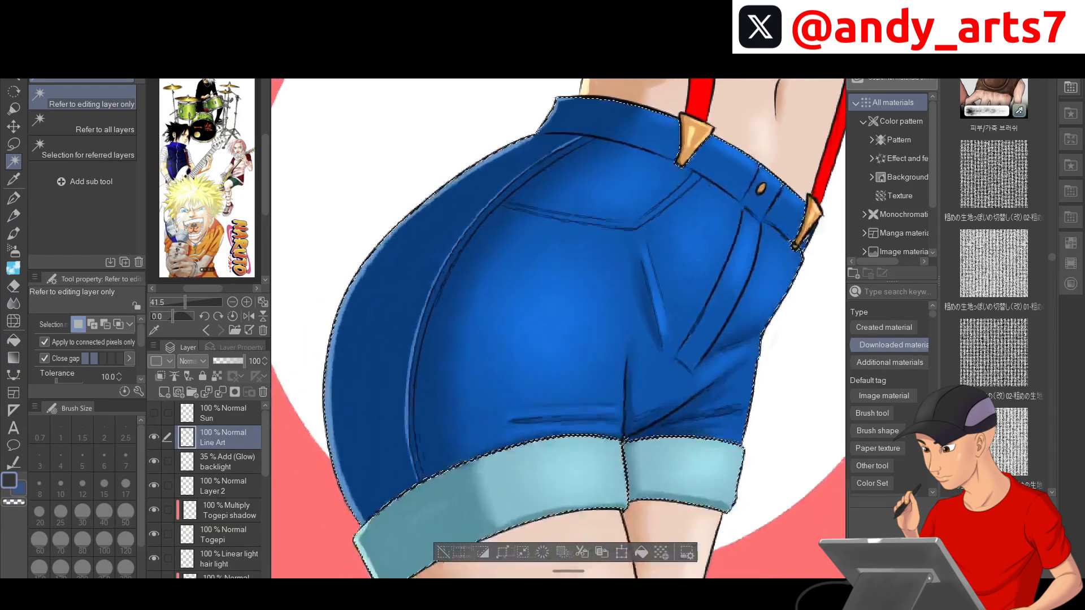
{"action": "key", "text": "m"}
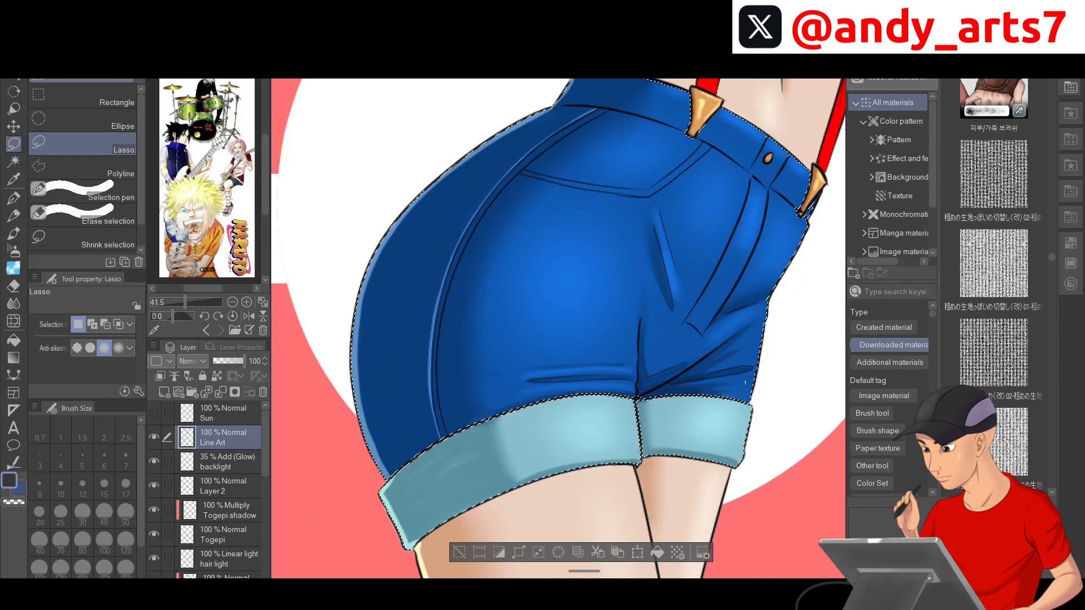
{"action": "left_click_drag", "start_coordinate": [746, 382], "coordinate": [649, 451]}
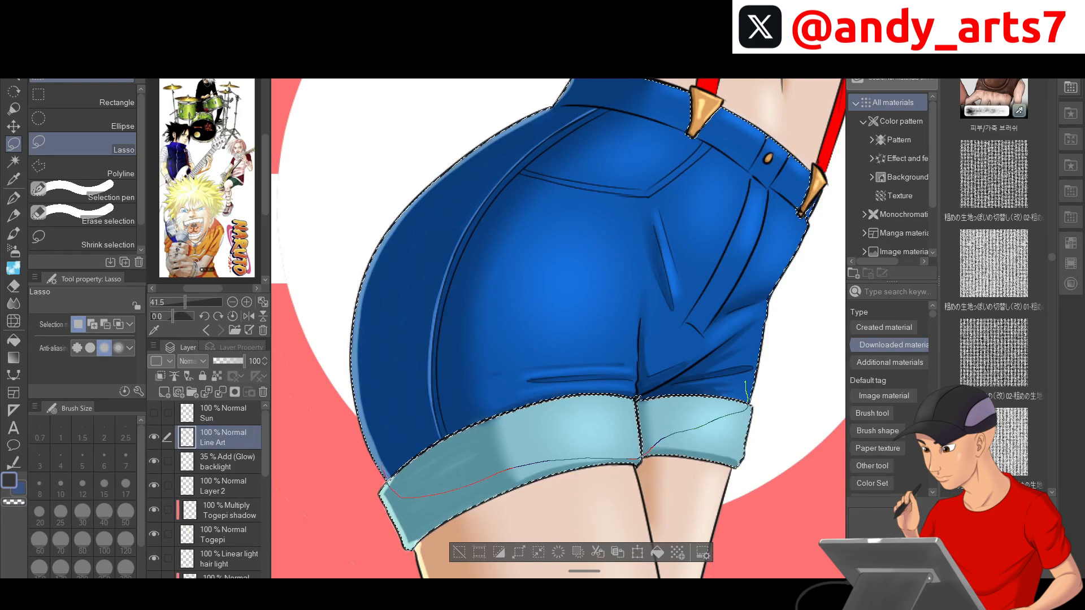
{"action": "mouse_move", "coordinate": [503, 378]}
{"action": "left_mouse_down"}
{"action": "mouse_move", "coordinate": [650, 351]}
{"action": "mouse_move", "coordinate": [739, 368]}
{"action": "left_mouse_up"}
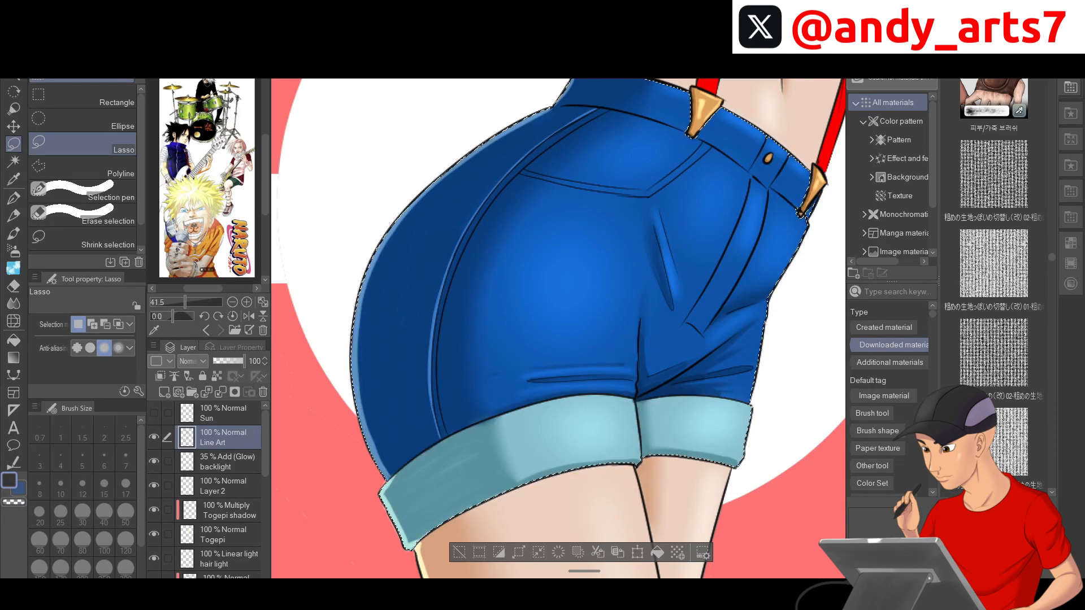
Lasso the leftover gap just below the front suspender clip into the shorts selection
{"action": "scroll", "coordinate": [559, 329], "scroll_direction": "down", "scroll_amount": 2}
{"action": "scroll", "coordinate": [786, 298], "scroll_direction": "up", "scroll_amount": 3}
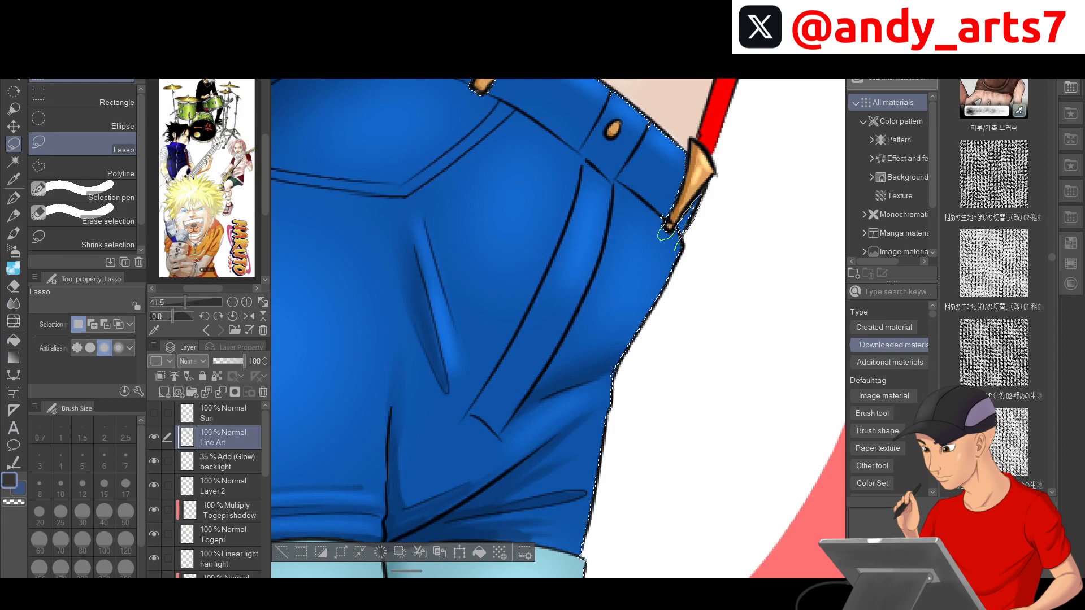
{"action": "left_click_drag", "start_coordinate": [675, 250], "coordinate": [645, 262]}
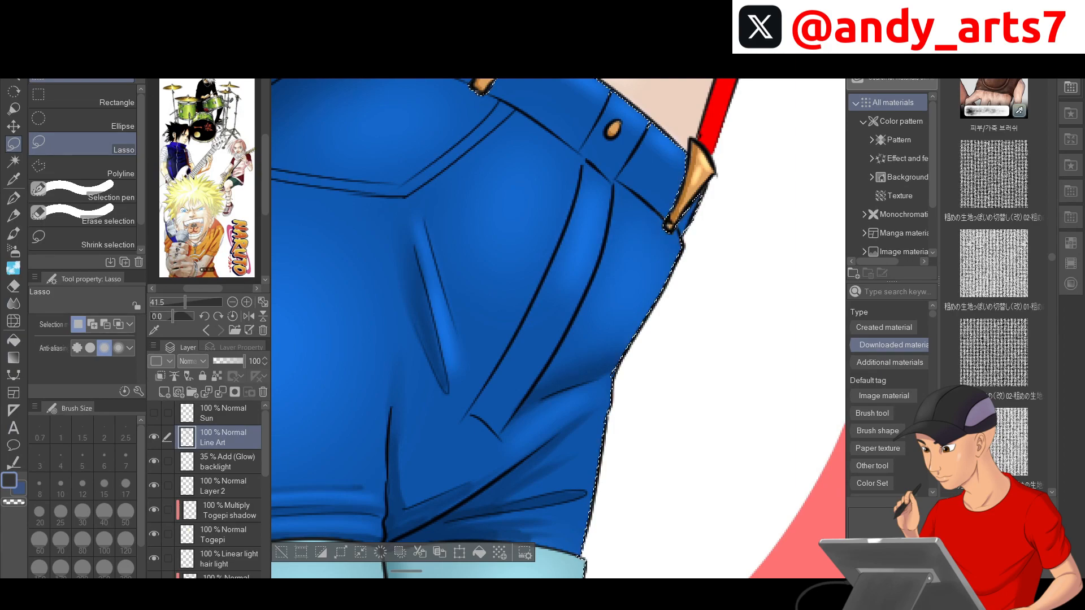
{"action": "scroll", "coordinate": [767, 426], "scroll_direction": "down", "scroll_amount": 3}
{"action": "scroll", "coordinate": [571, 324], "scroll_direction": "down", "scroll_amount": 3}
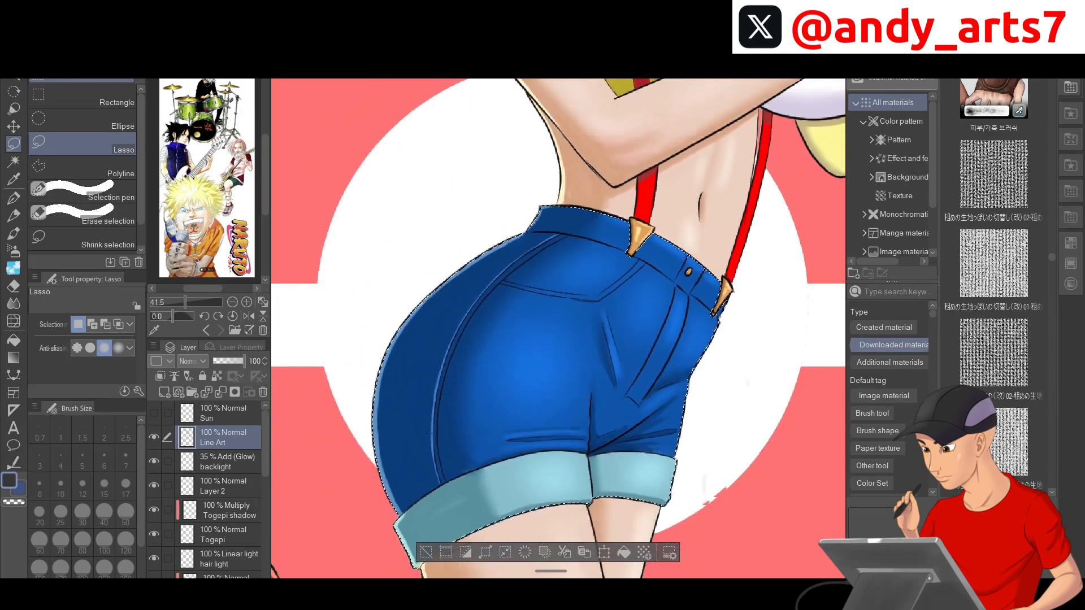
Place the downloaded woven fabric material "(改) 02" into the shorts selection, directly above the clothes layer
{"action": "scroll", "coordinate": [558, 329], "scroll_direction": "up", "scroll_amount": 3}
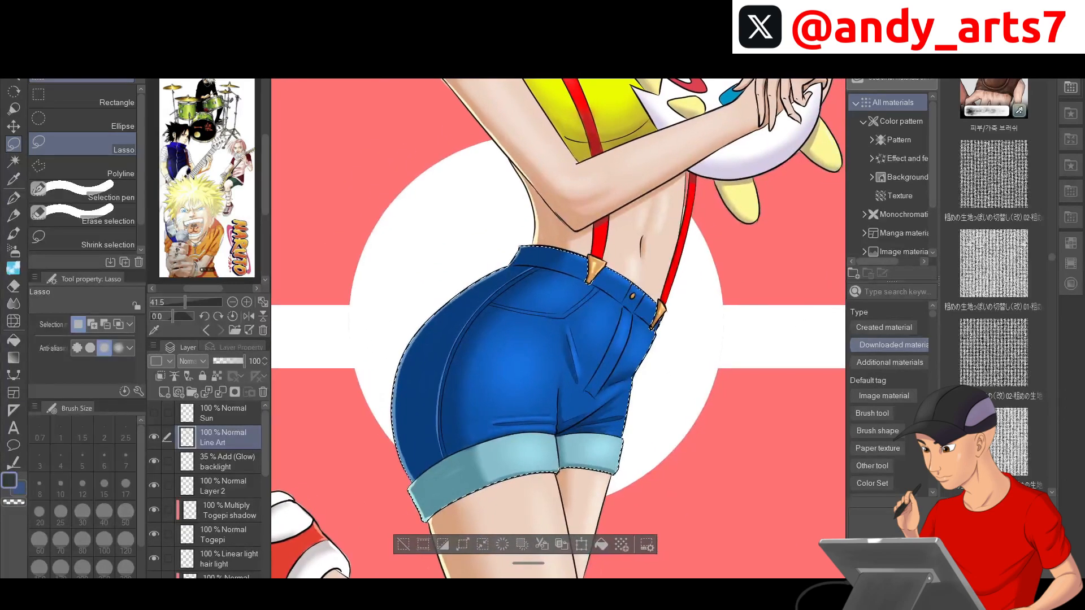
{"action": "scroll", "coordinate": [558, 329], "scroll_direction": "down", "scroll_amount": 2}
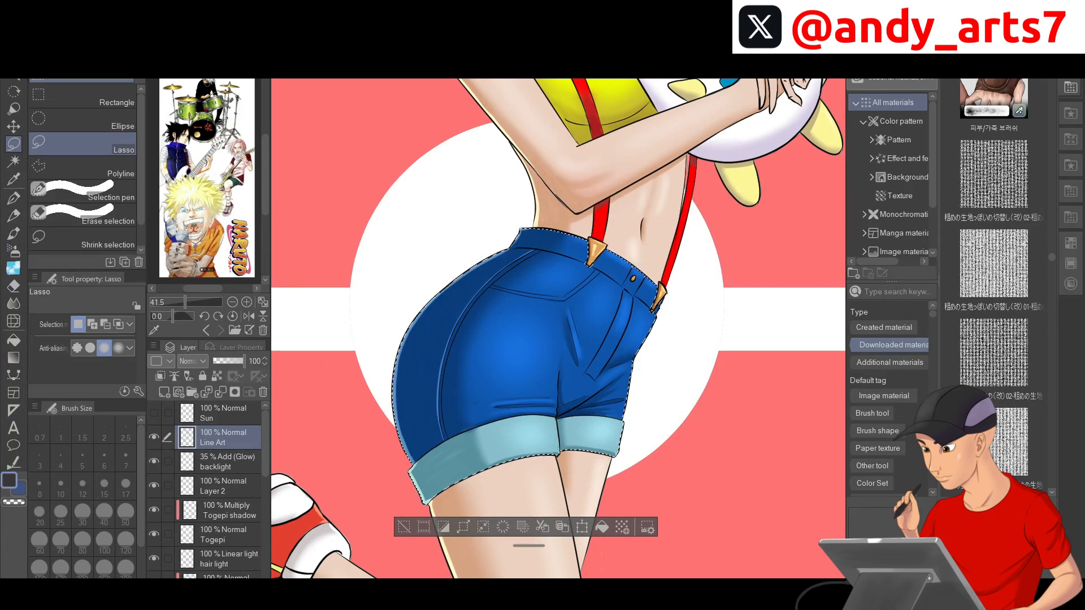
{"action": "scroll", "coordinate": [220, 486], "scroll_direction": "down", "scroll_amount": 5}
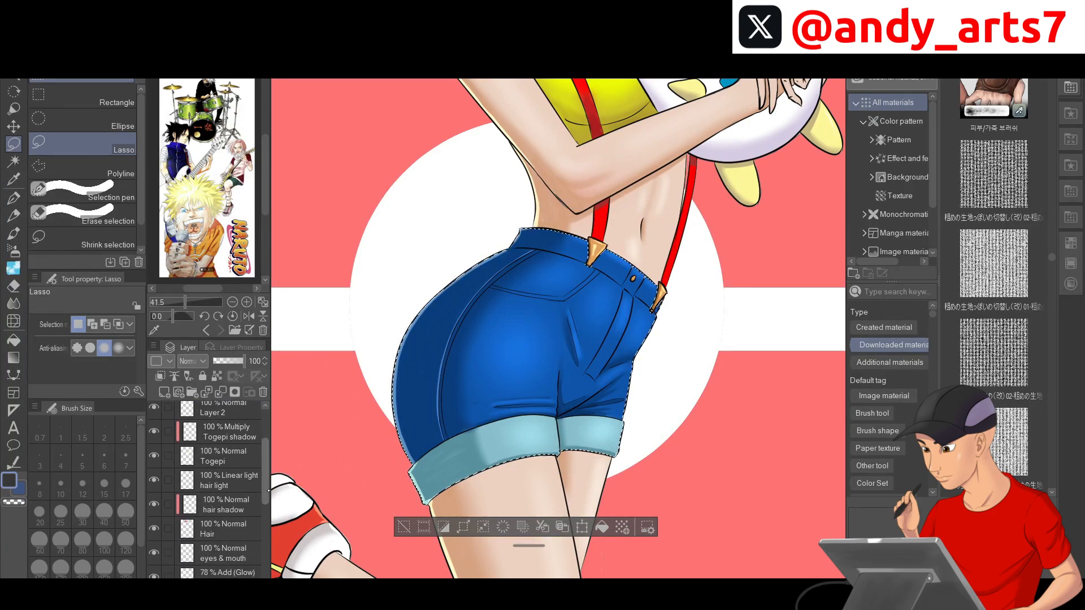
{"action": "scroll", "coordinate": [220, 486], "scroll_direction": "down", "scroll_amount": 1}
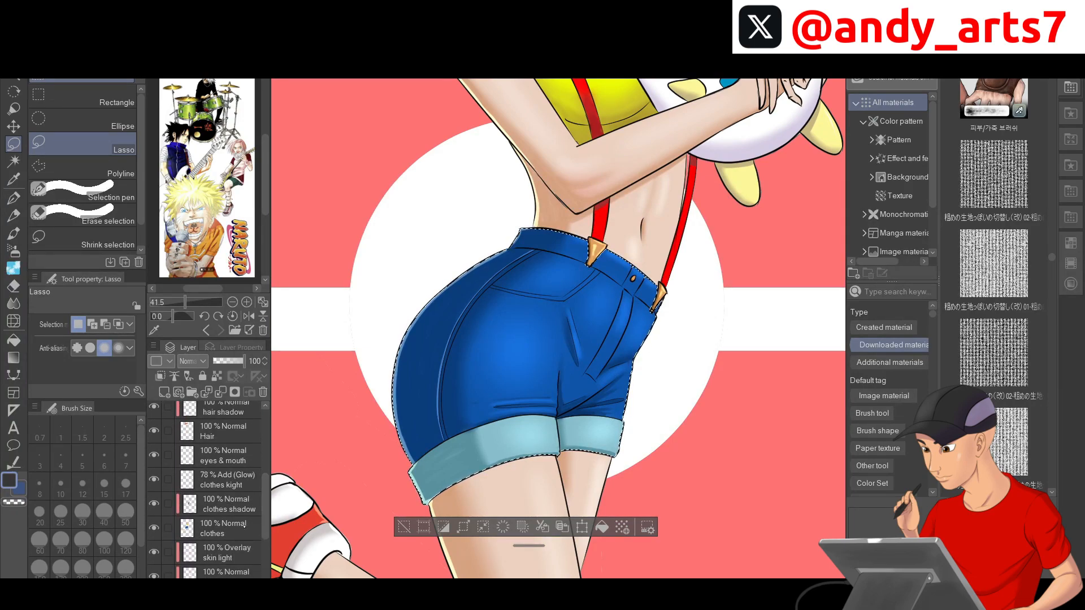
{"action": "left_click", "coordinate": [232, 533]}
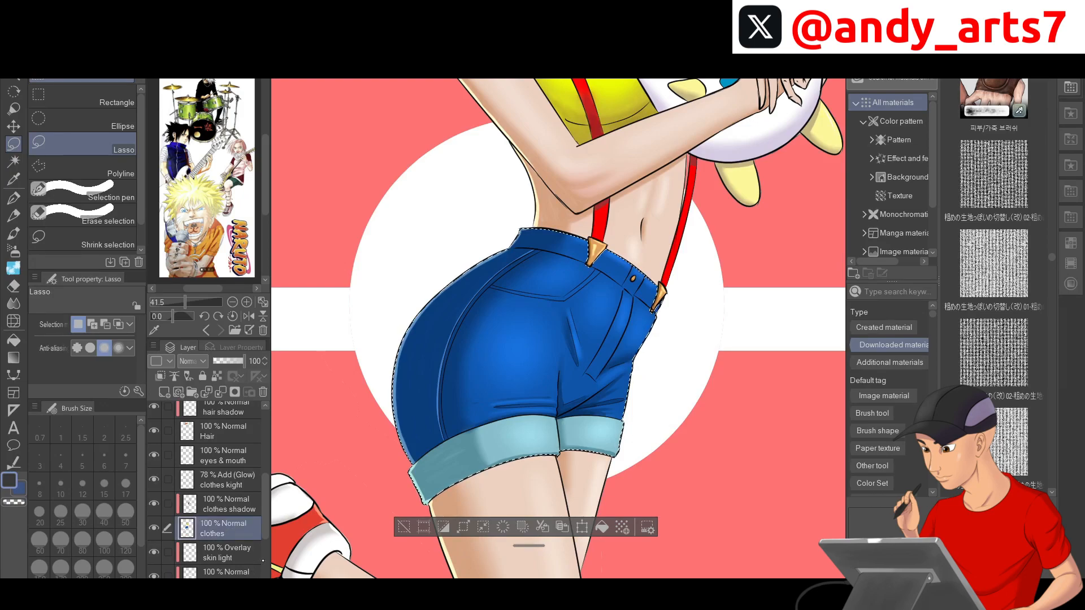
{"action": "left_click", "coordinate": [994, 355]}
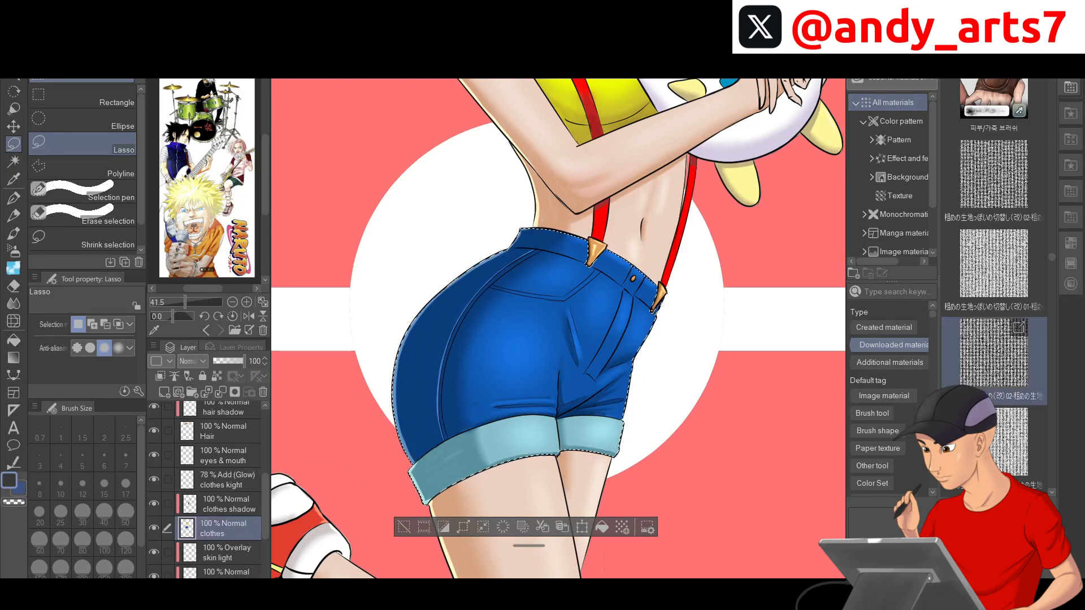
{"action": "left_click_drag", "start_coordinate": [989, 370], "coordinate": [516, 396]}
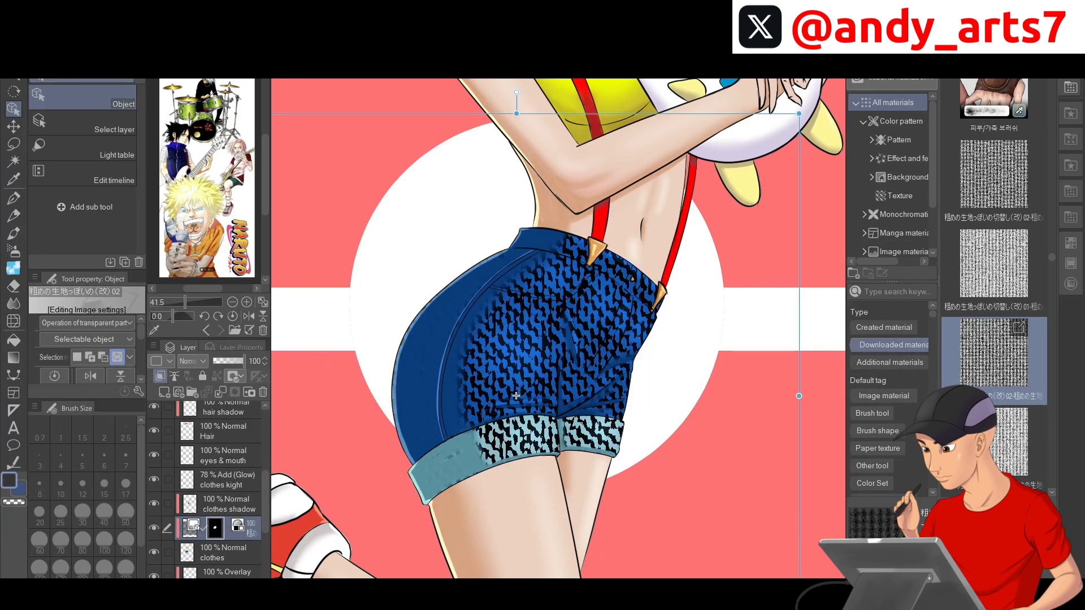
Collapse the side palettes to enlarge the canvas and scale the weave texture down to about half its size
{"action": "left_click", "coordinate": [1071, 263]}
{"action": "scroll", "coordinate": [753, 320], "scroll_direction": "down", "scroll_amount": 2}
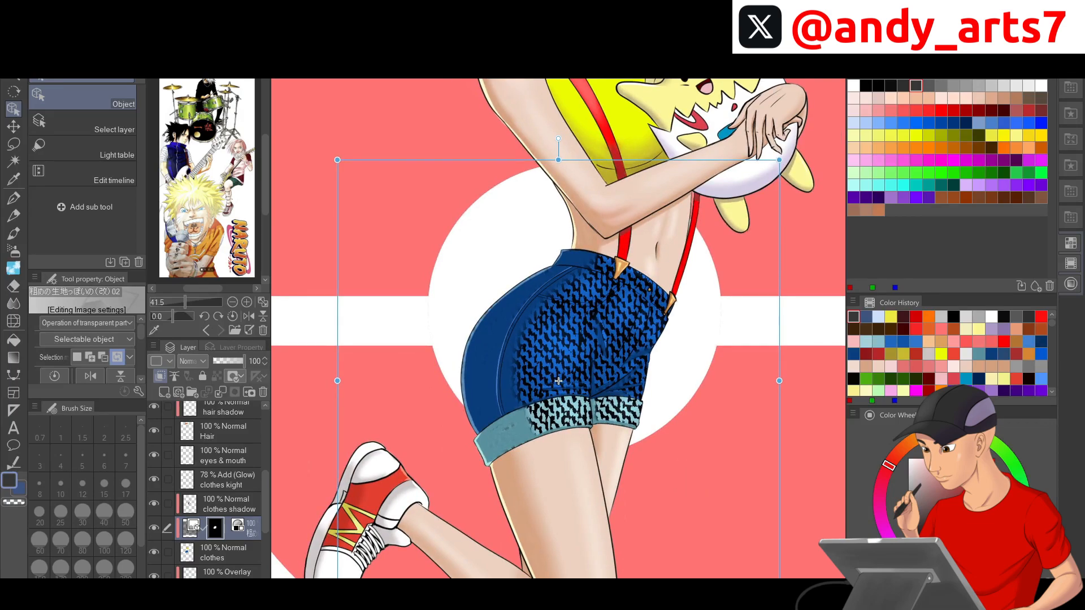
{"action": "left_click", "coordinate": [1071, 263]}
{"action": "left_click_drag", "start_coordinate": [667, 328], "coordinate": [628, 322]}
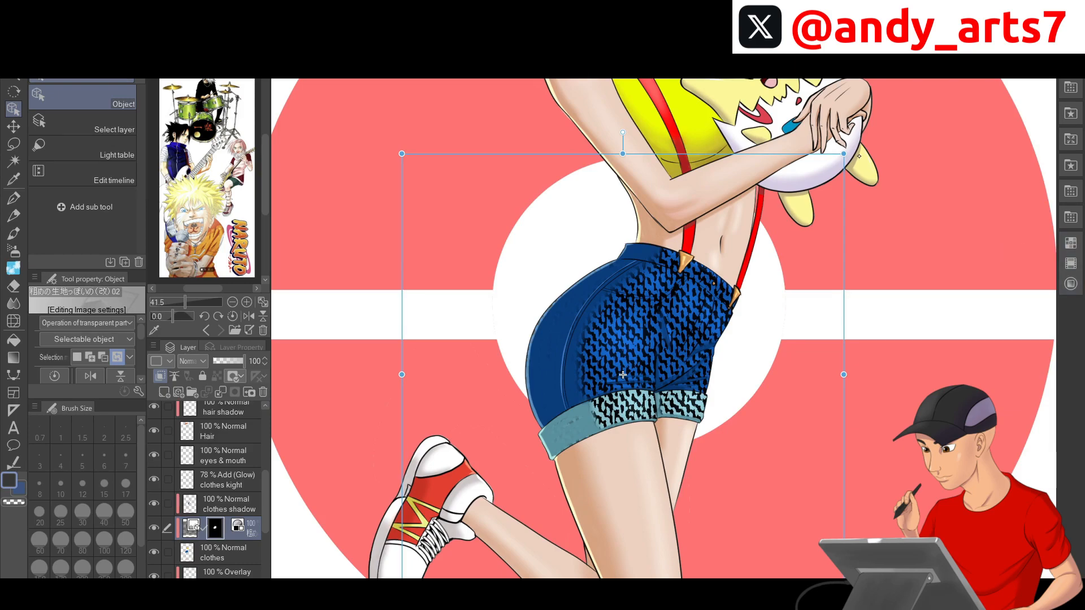
{"action": "left_click_drag", "start_coordinate": [842, 153], "coordinate": [658, 347]}
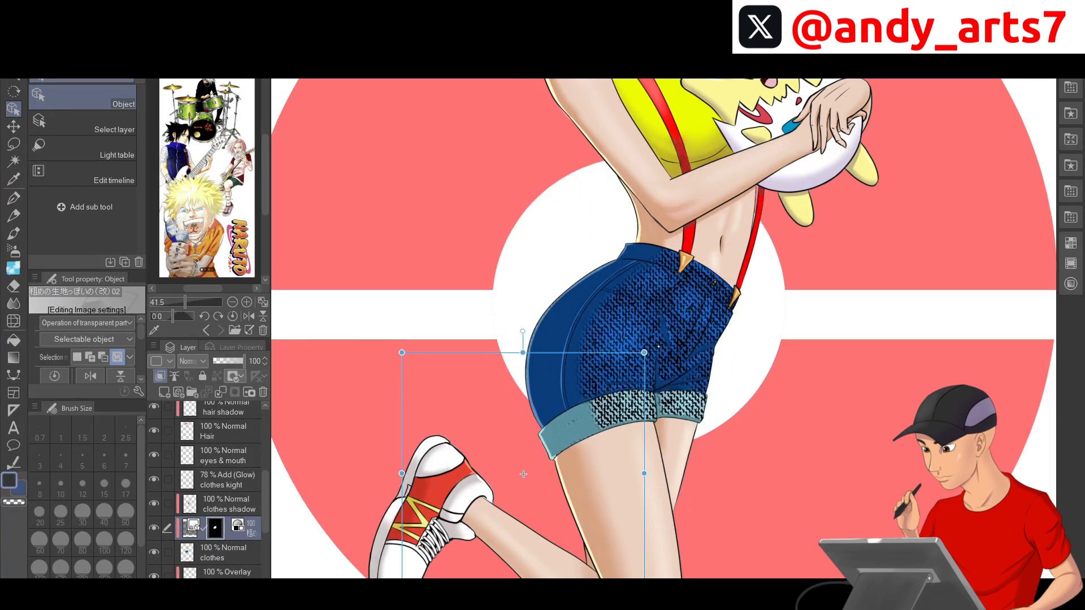
Move the weave texture layer above the clothes shadow layer so the pattern covers the whole shorts
{"action": "left_click_drag", "start_coordinate": [250, 529], "coordinate": [249, 495]}
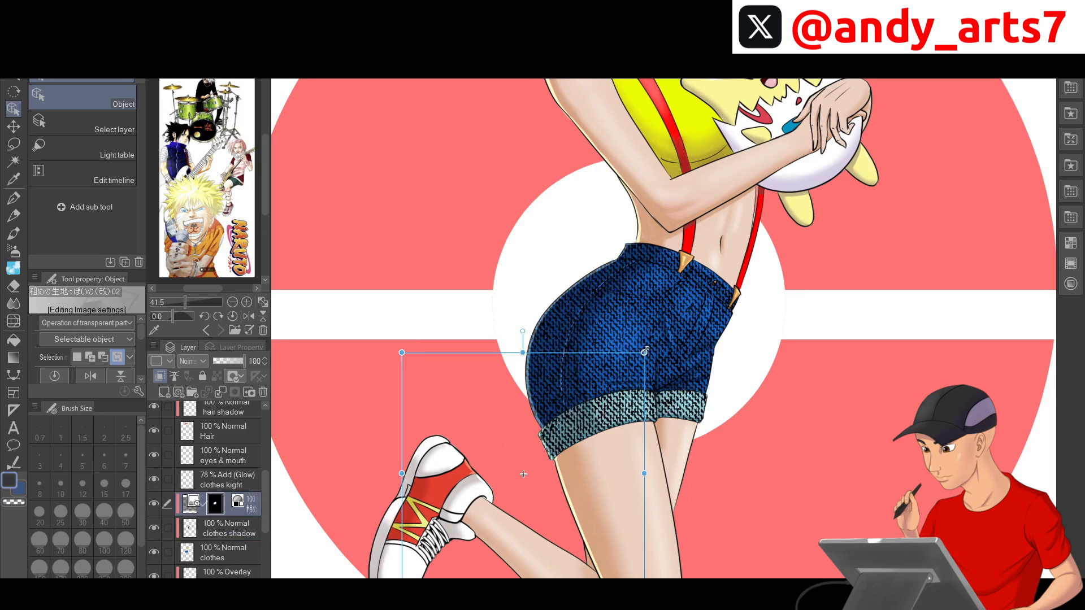
{"action": "scroll", "coordinate": [663, 331], "scroll_direction": "down", "scroll_amount": 1}
{"action": "scroll", "coordinate": [662, 330], "scroll_direction": "up", "scroll_amount": 3}
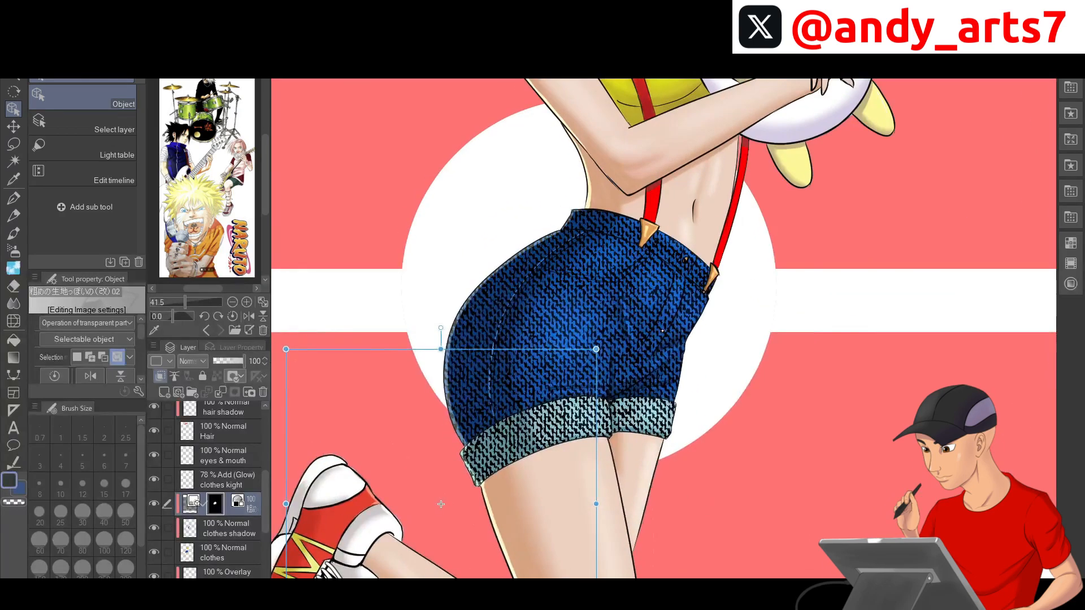
{"action": "scroll", "coordinate": [662, 331], "scroll_direction": "up", "scroll_amount": 2}
{"action": "scroll", "coordinate": [662, 331], "scroll_direction": "down", "scroll_amount": 4}
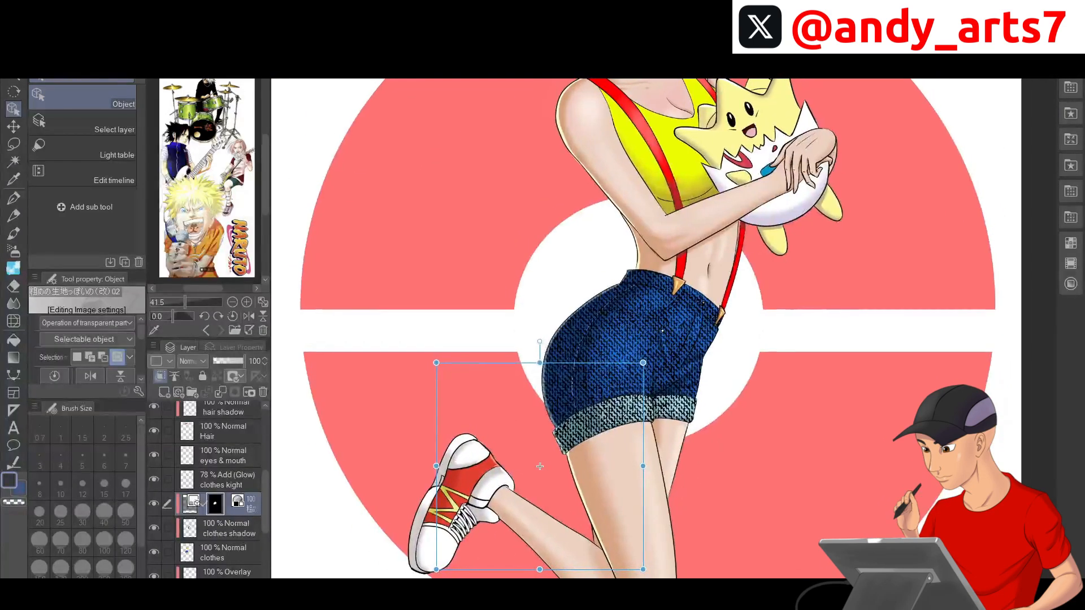
Scale the weave texture down further in two passes to give the shorts and cuffs a fine denim grain
{"action": "scroll", "coordinate": [663, 330], "scroll_direction": "up", "scroll_amount": 2}
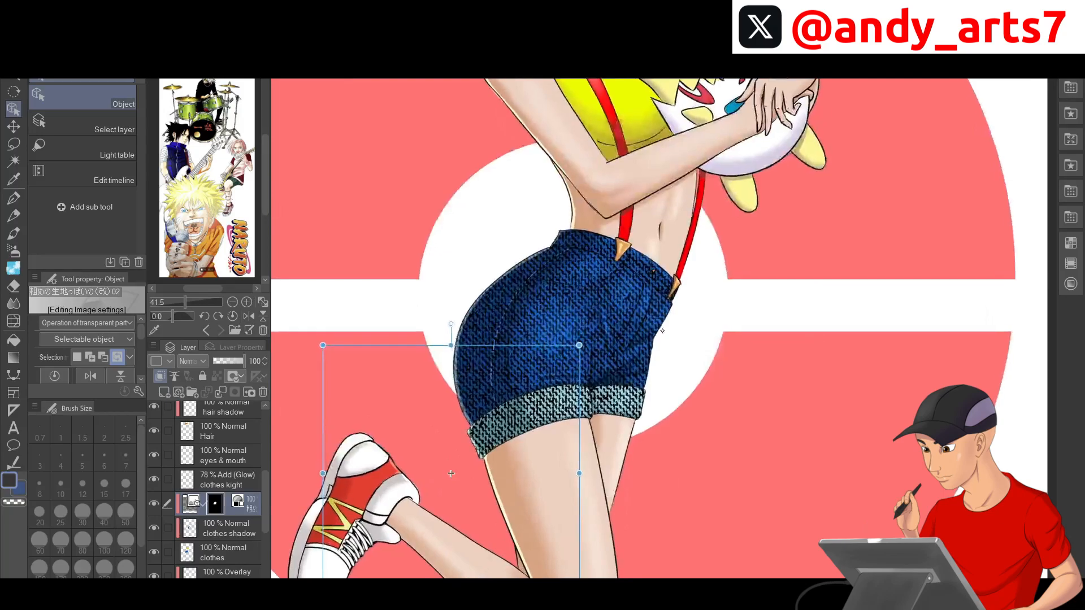
{"action": "left_click_drag", "start_coordinate": [579, 346], "coordinate": [503, 421]}
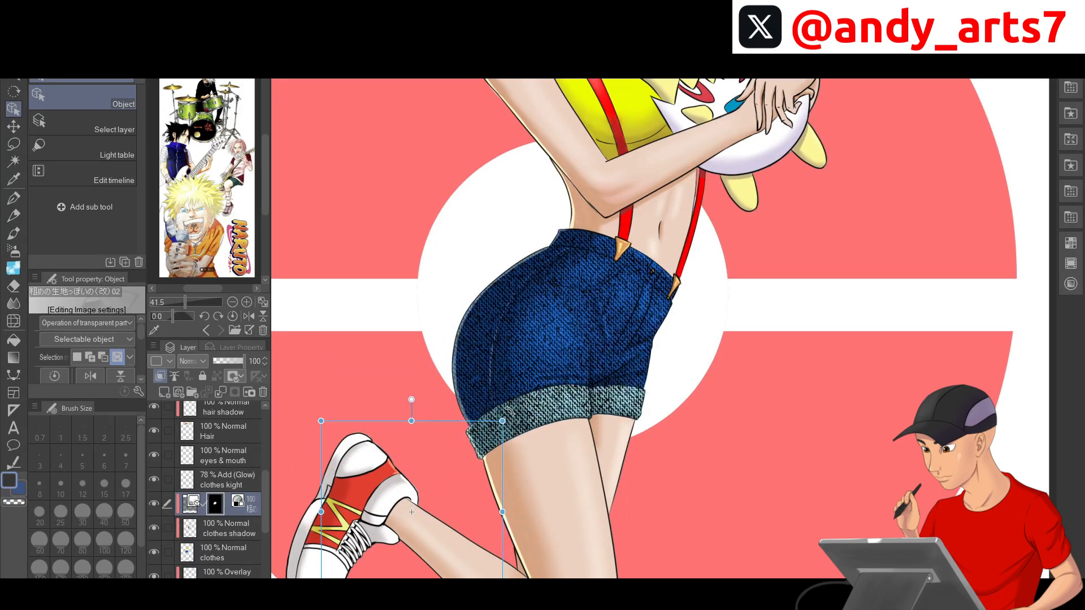
{"action": "scroll", "coordinate": [509, 412], "scroll_direction": "up", "scroll_amount": 2}
{"action": "scroll", "coordinate": [508, 411], "scroll_direction": "down", "scroll_amount": 3}
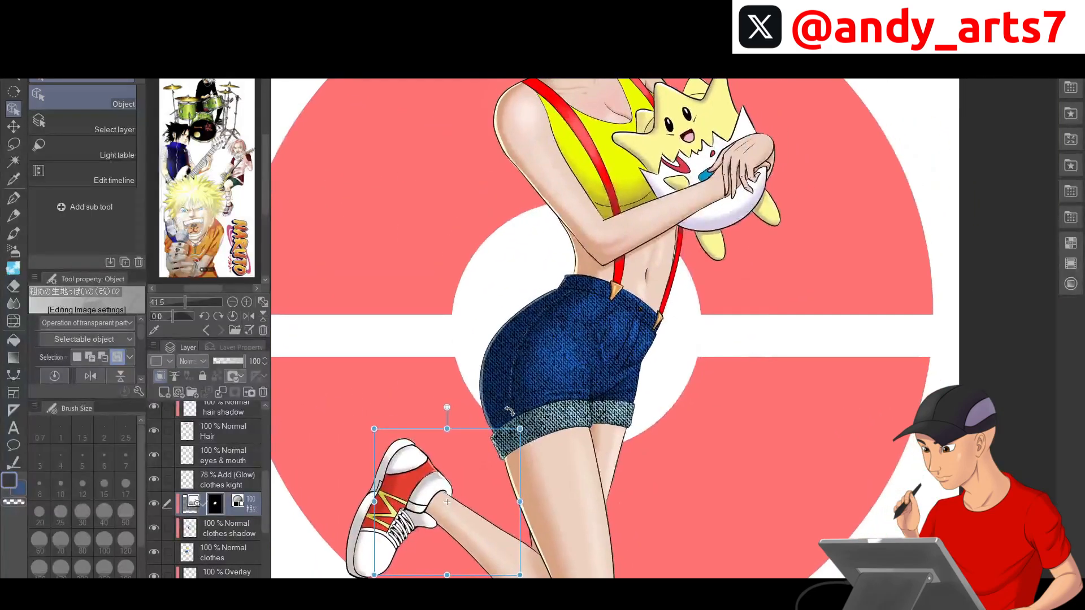
{"action": "left_click_drag", "start_coordinate": [520, 429], "coordinate": [433, 515]}
{"action": "scroll", "coordinate": [432, 515], "scroll_direction": "down", "scroll_amount": 5}
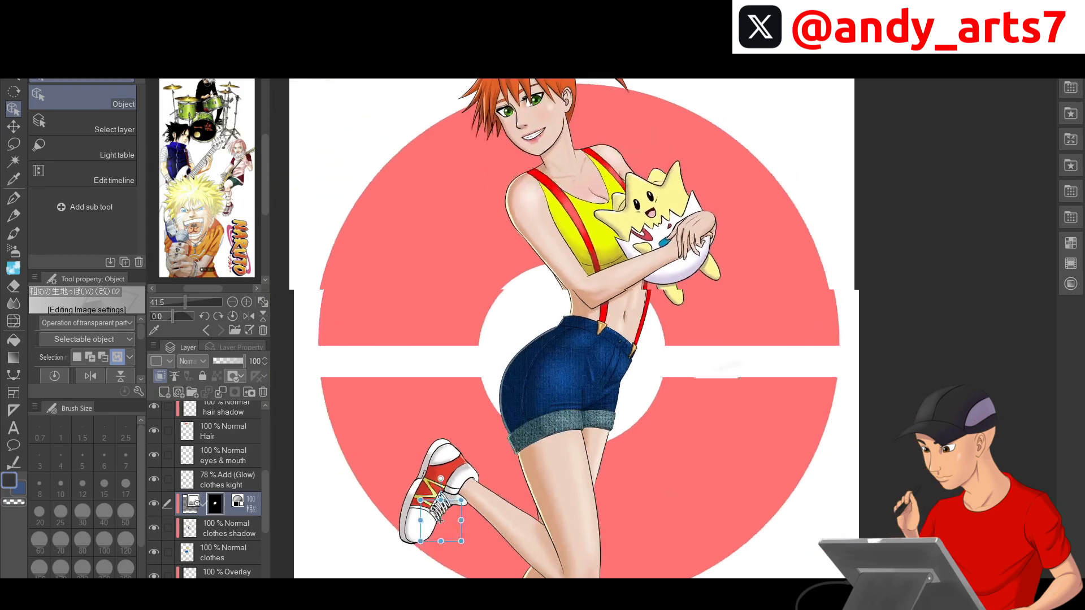
{"action": "scroll", "coordinate": [434, 514], "scroll_direction": "up", "scroll_amount": 5}
{"action": "scroll", "coordinate": [413, 530], "scroll_direction": "up", "scroll_amount": 3}
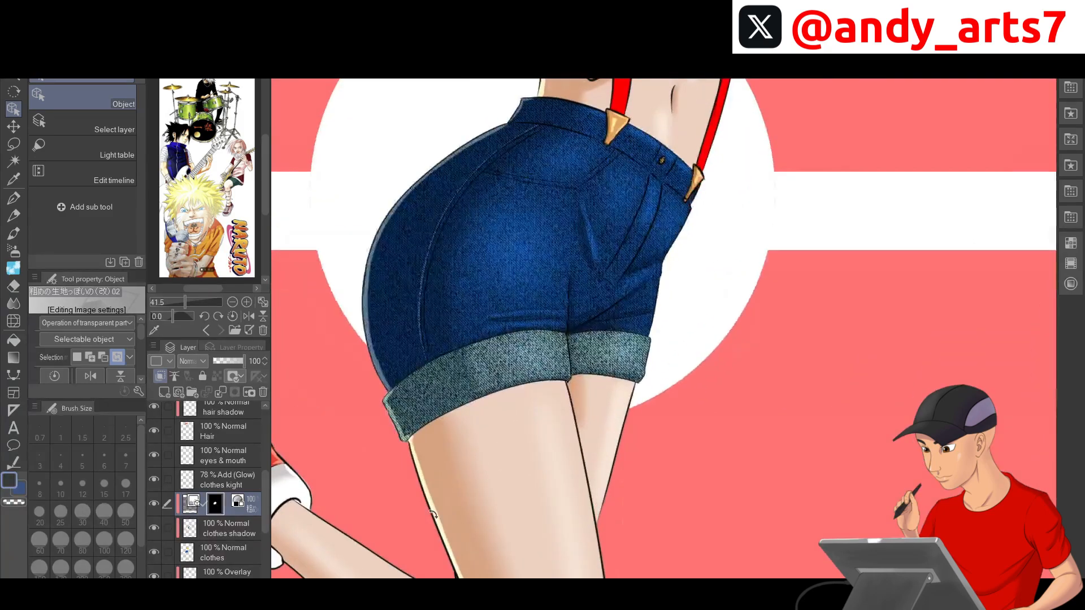
{"action": "scroll", "coordinate": [433, 514], "scroll_direction": "up", "scroll_amount": 1}
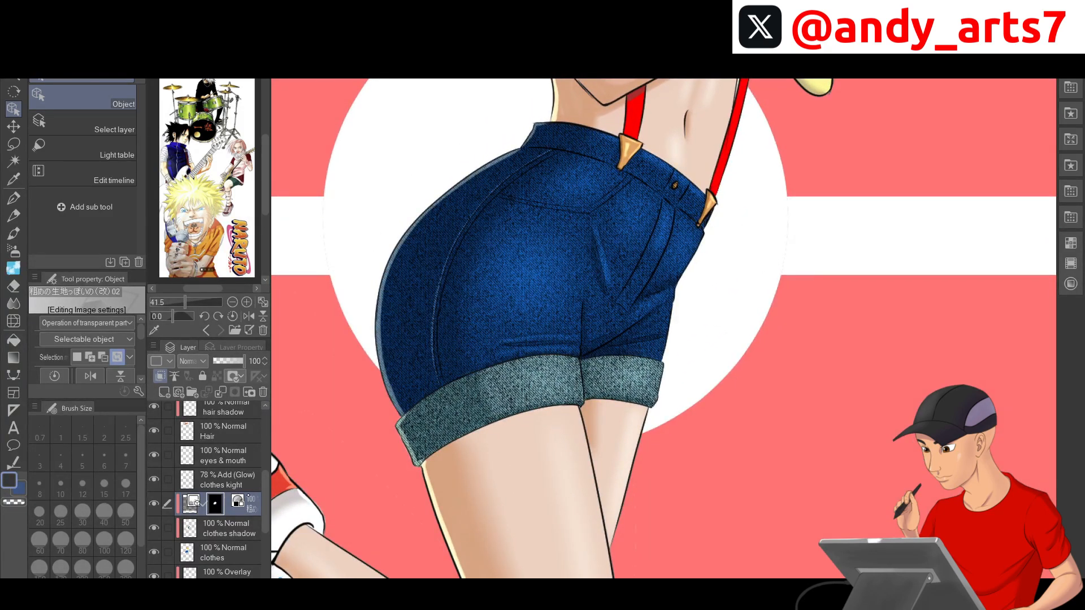
Set the blending mode of the weave texture layer above clothes shadow to Overlay
{"action": "left_click", "coordinate": [238, 531]}
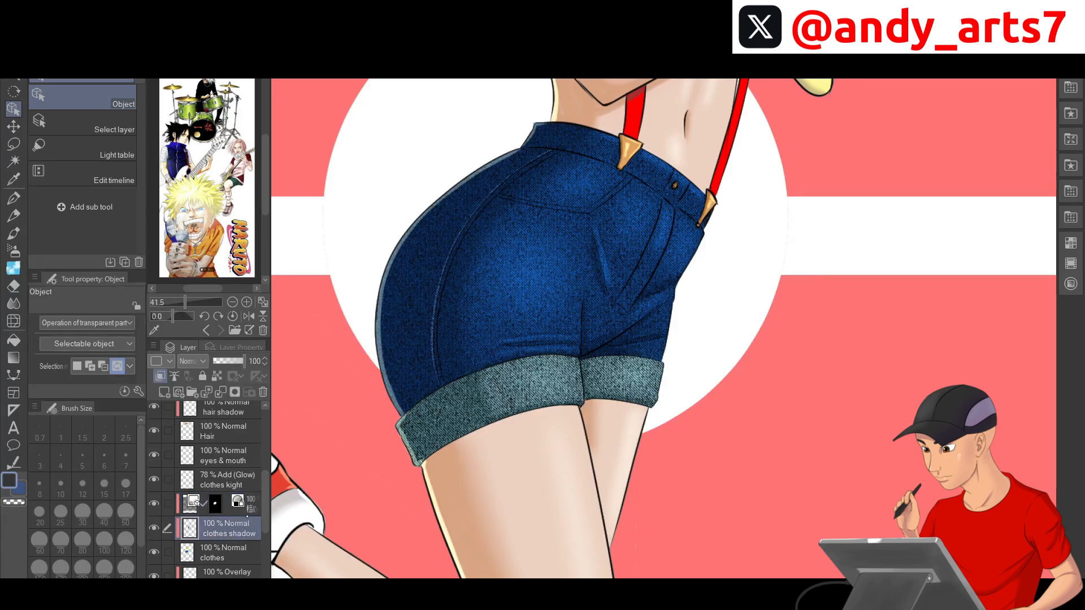
{"action": "left_click", "coordinate": [251, 508]}
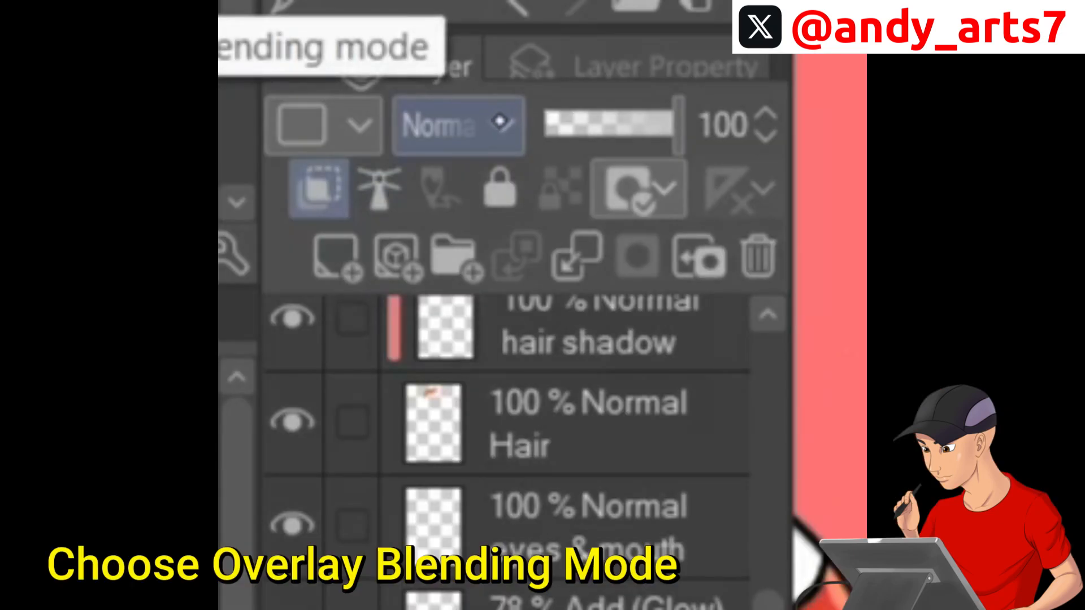
{"action": "left_click", "coordinate": [501, 128]}
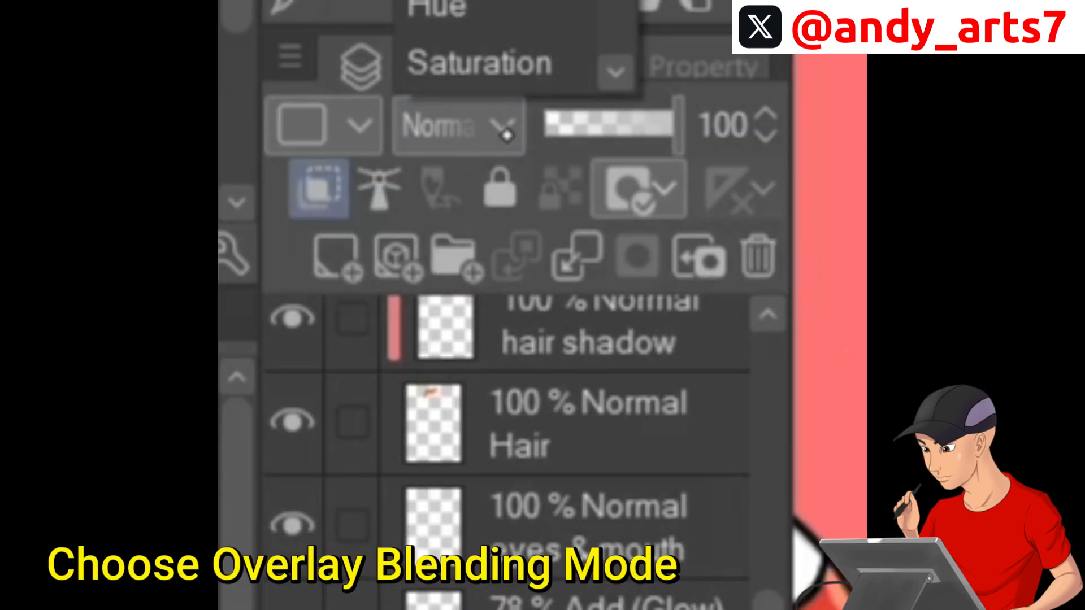
{"action": "left_click", "coordinate": [446, 1]}
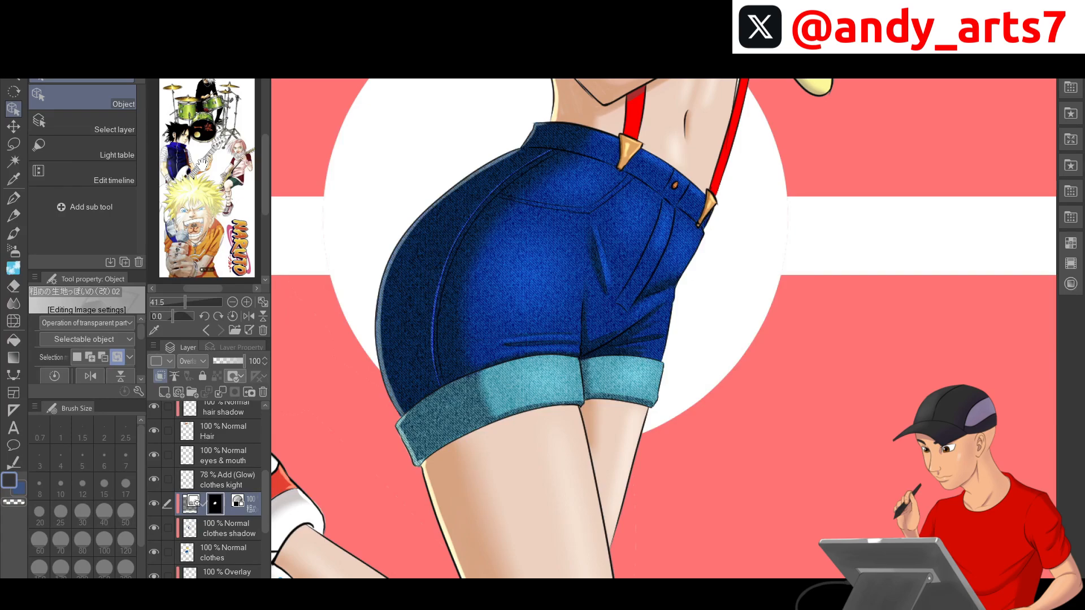
Examine the denim texture on the shorts and cuffs up close and in the context of the full figure
{"action": "scroll", "coordinate": [664, 329], "scroll_direction": "down", "scroll_amount": 5}
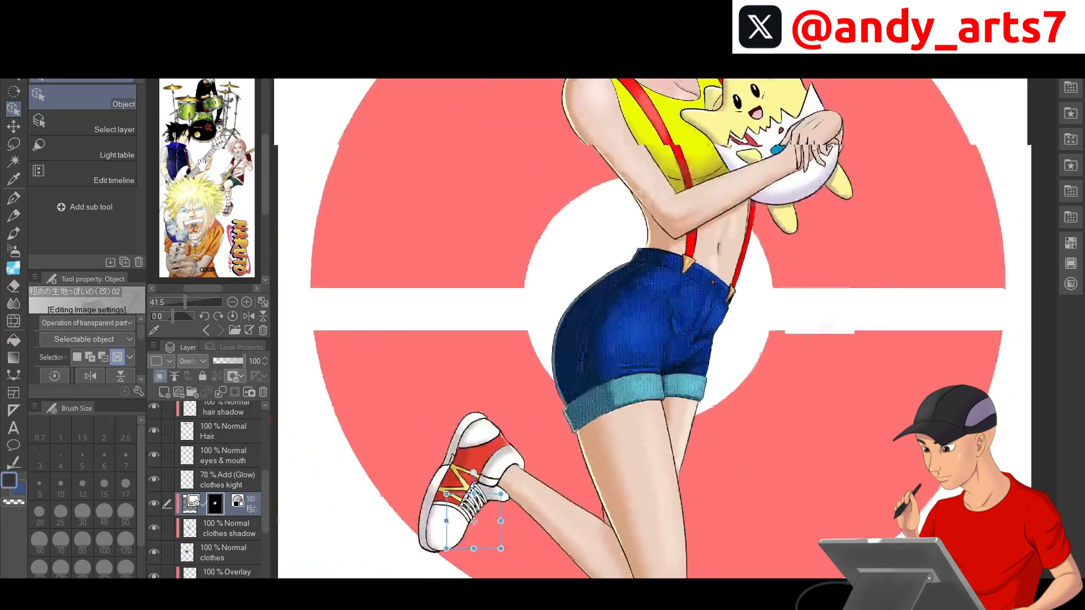
{"action": "scroll", "coordinate": [664, 329], "scroll_direction": "up", "scroll_amount": 5}
{"action": "scroll", "coordinate": [665, 329], "scroll_direction": "right", "scroll_amount": 2}
{"action": "scroll", "coordinate": [664, 329], "scroll_direction": "up", "scroll_amount": 1}
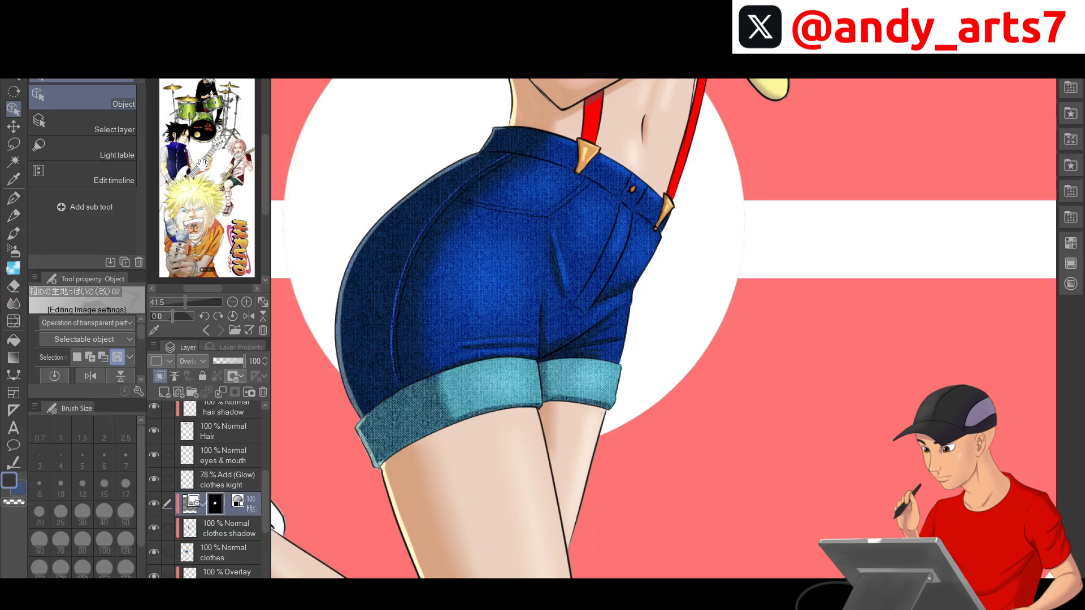
{"action": "scroll", "coordinate": [663, 329], "scroll_direction": "down", "scroll_amount": 5}
{"action": "left_click_drag", "start_coordinate": [468, 516], "coordinate": [433, 518]}
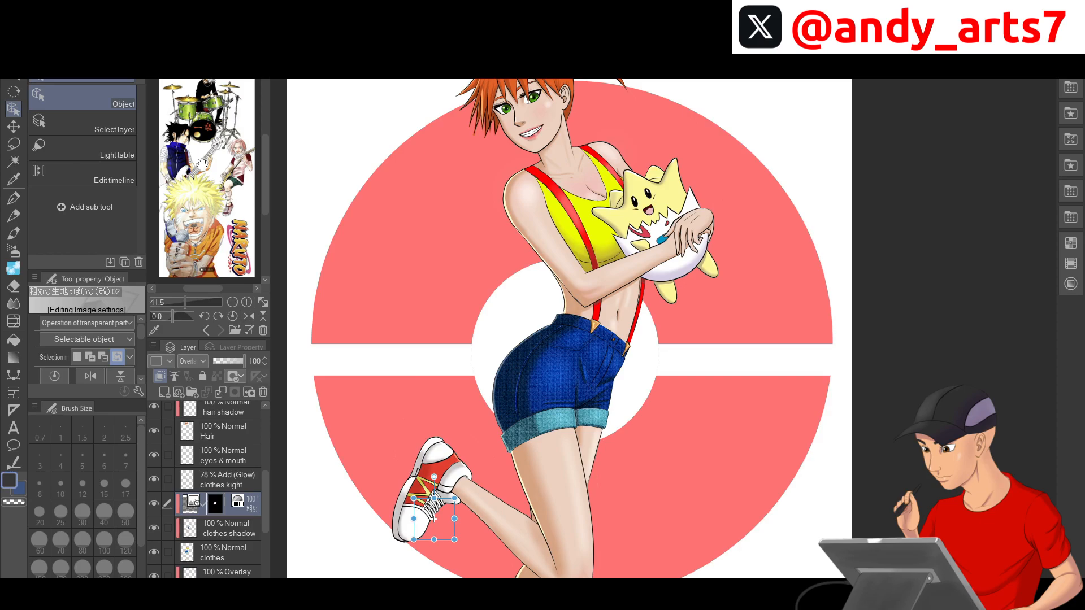
{"action": "scroll", "coordinate": [618, 396], "scroll_direction": "up", "scroll_amount": 3}
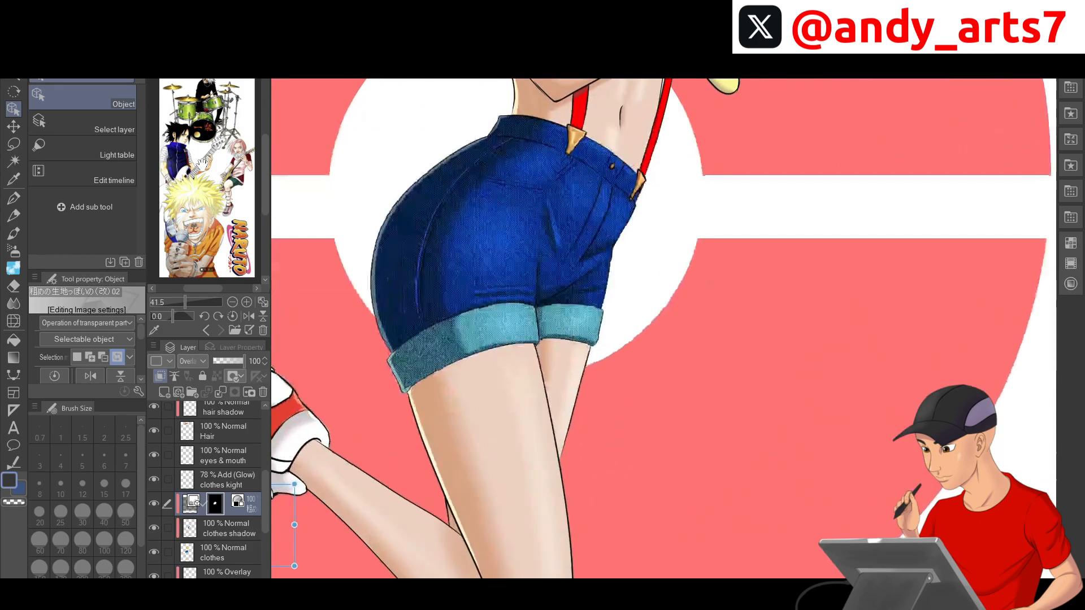
{"action": "scroll", "coordinate": [619, 362], "scroll_direction": "down", "scroll_amount": 5}
{"action": "scroll", "coordinate": [444, 457], "scroll_direction": "down", "scroll_amount": 1}
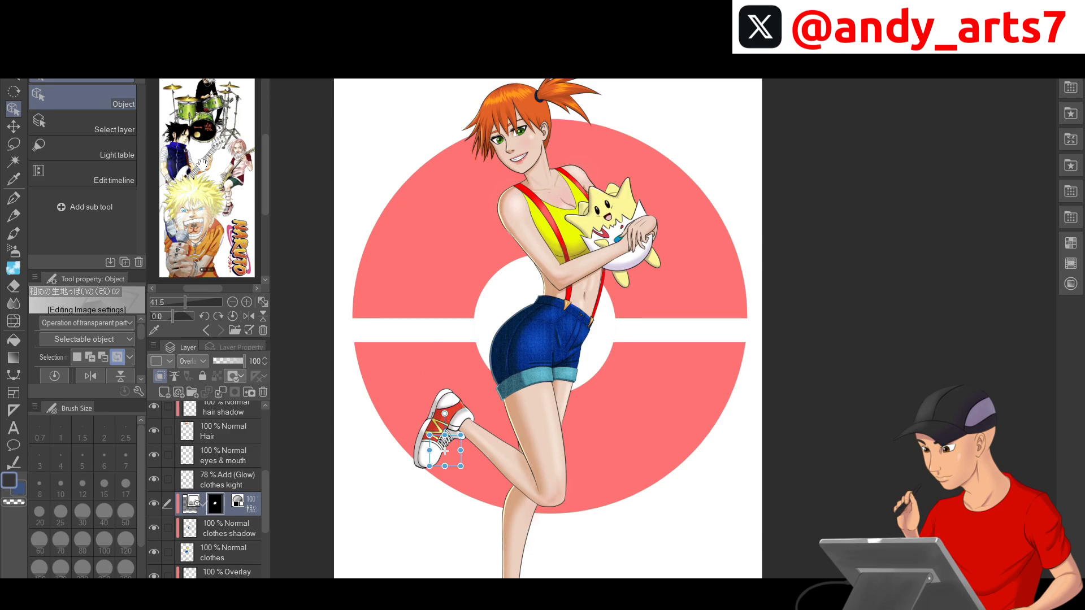
{"action": "scroll", "coordinate": [590, 260], "scroll_direction": "down", "scroll_amount": 1}
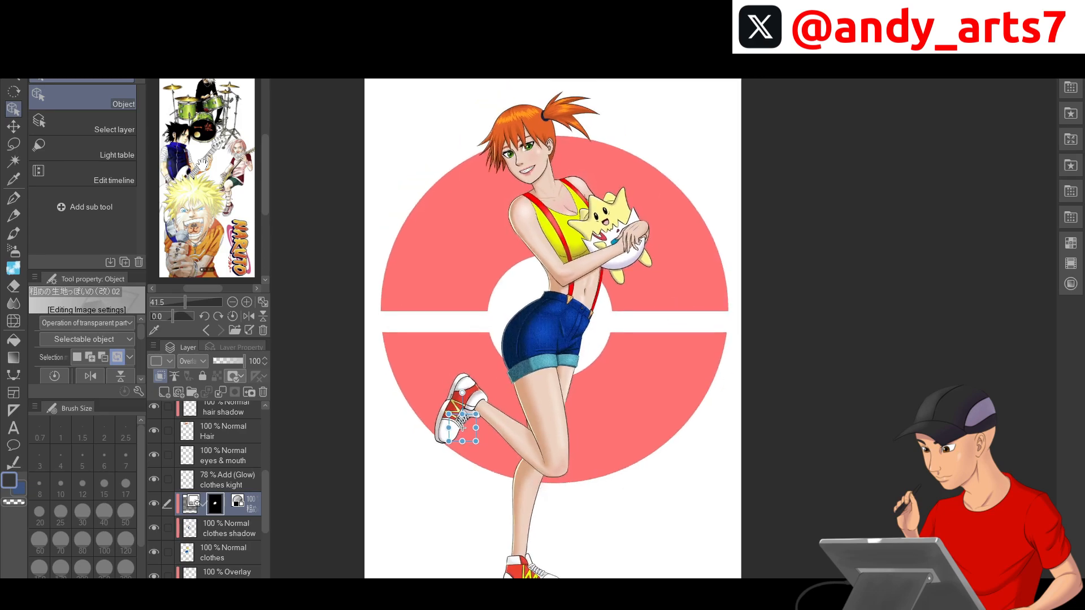